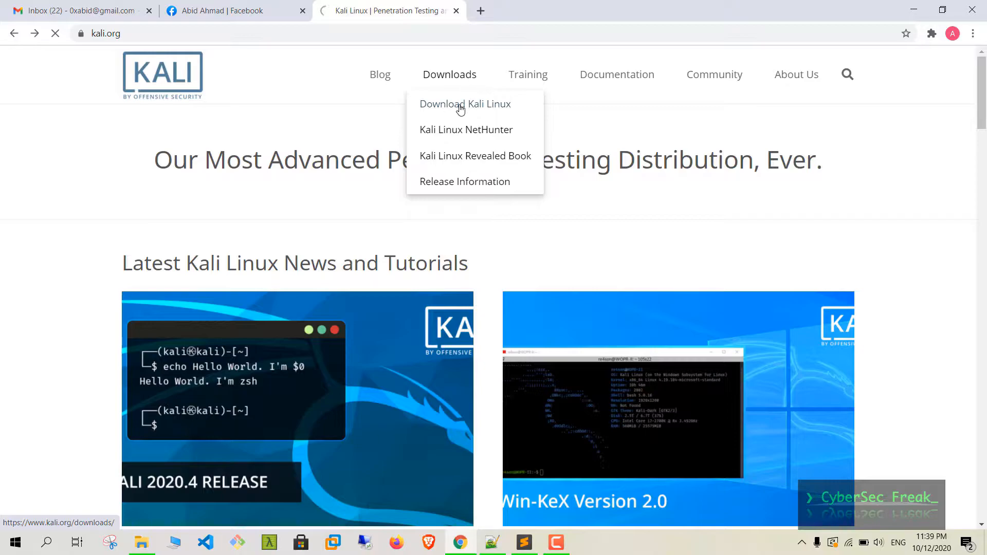
- Scroll the Kali downloads page and check the download line in the installation notes
{"action": "scroll", "coordinate": [345, 218], "scroll_direction": "down", "scroll_amount": 1}
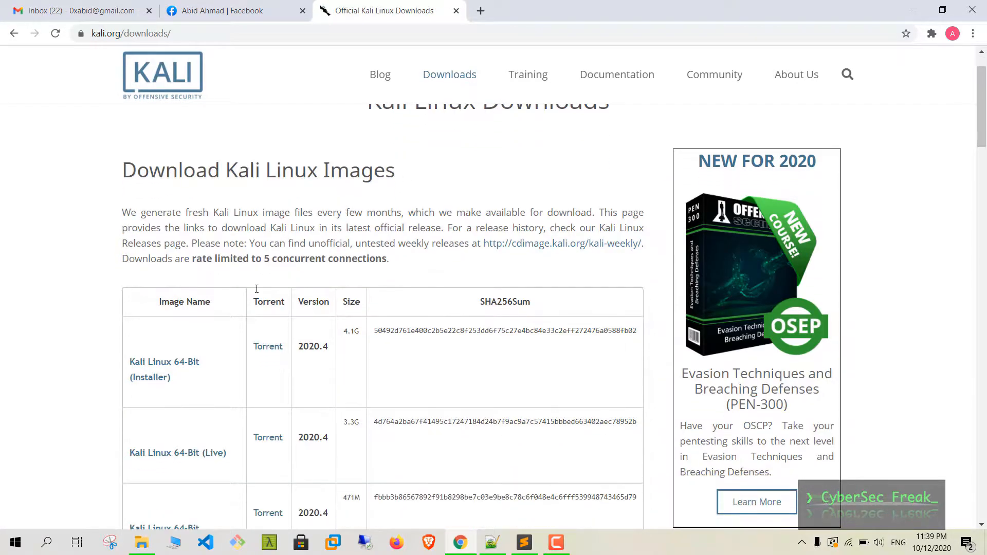
{"action": "left_click_drag", "start_coordinate": [192, 391], "coordinate": [129, 360]}
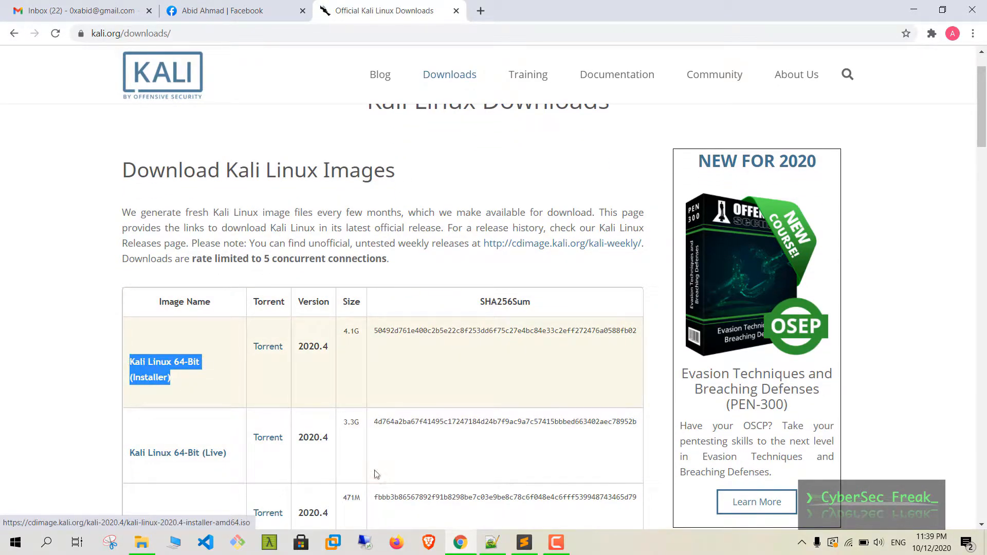
{"action": "left_click", "coordinate": [524, 543]}
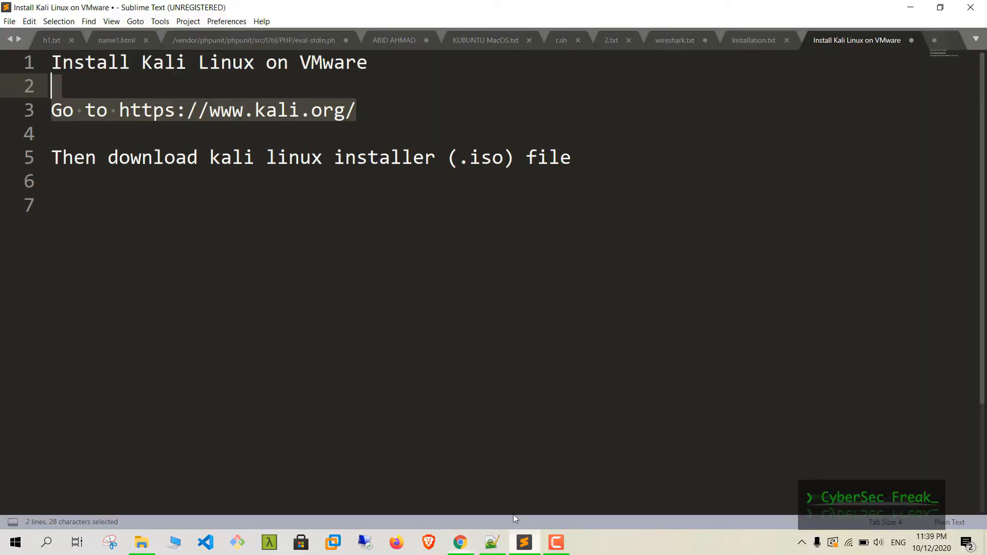
{"action": "left_click", "coordinate": [32, 154]}
{"action": "left_click", "coordinate": [520, 191]}
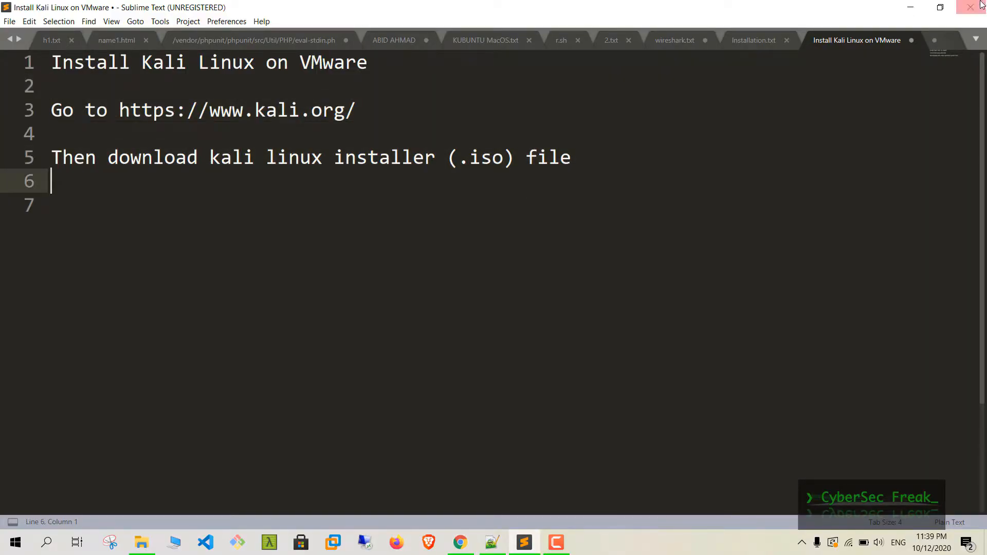
{"action": "left_click", "coordinate": [919, 8]}
- Start the Kali Linux 64-Bit Installer download, then cancel it
{"action": "left_click", "coordinate": [174, 368]}
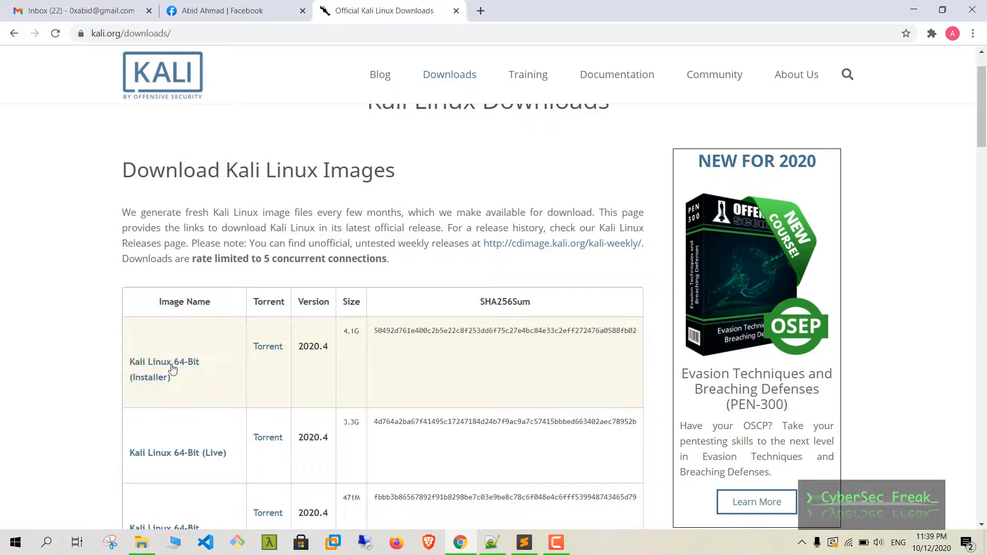
{"action": "left_click", "coordinate": [166, 368]}
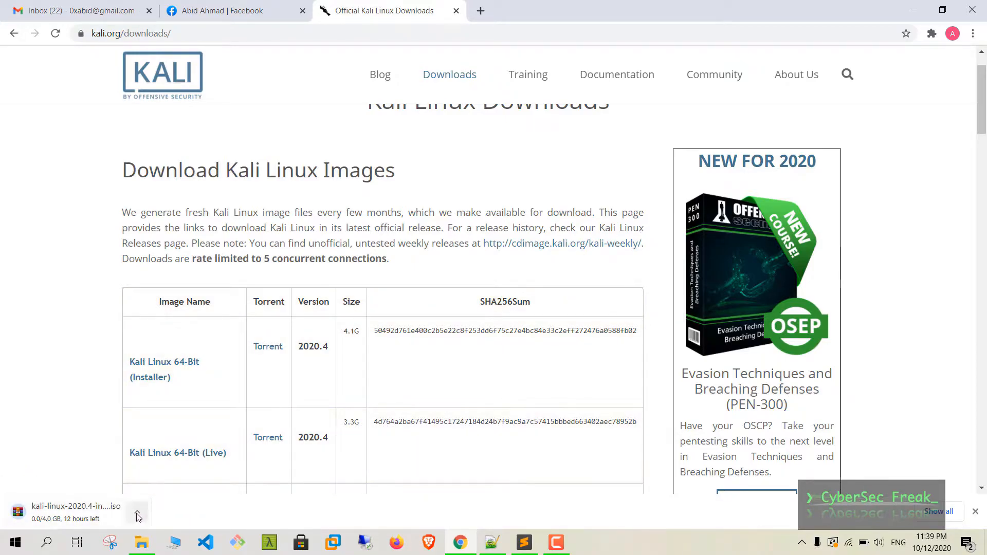
{"action": "left_click", "coordinate": [137, 512]}
{"action": "left_click", "coordinate": [168, 490]}
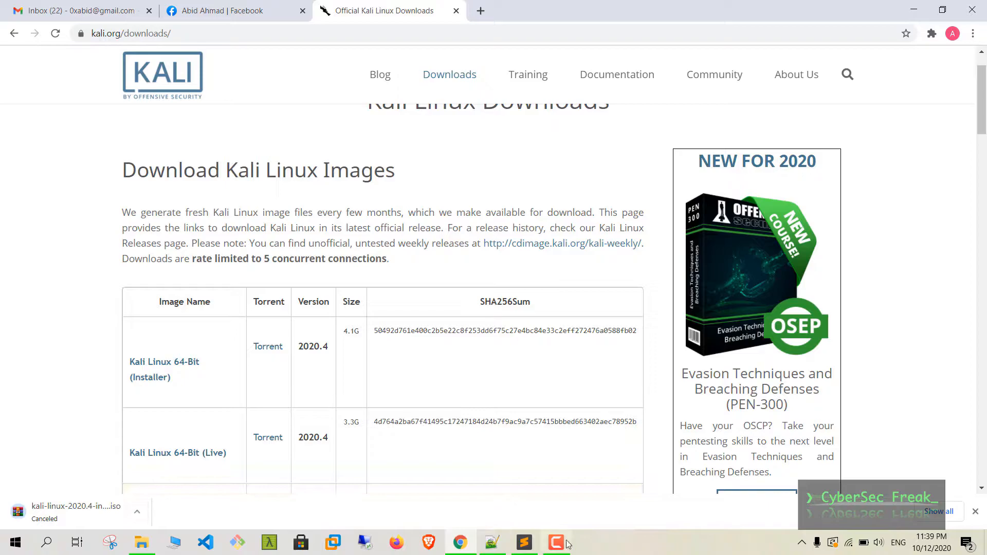
{"action": "left_click", "coordinate": [524, 543]}
- Add the line 'After finishing download follow these steps' followed by two blank lines
{"action": "key", "text": "Return"}
{"action": "type", "text": "After finishing download "}
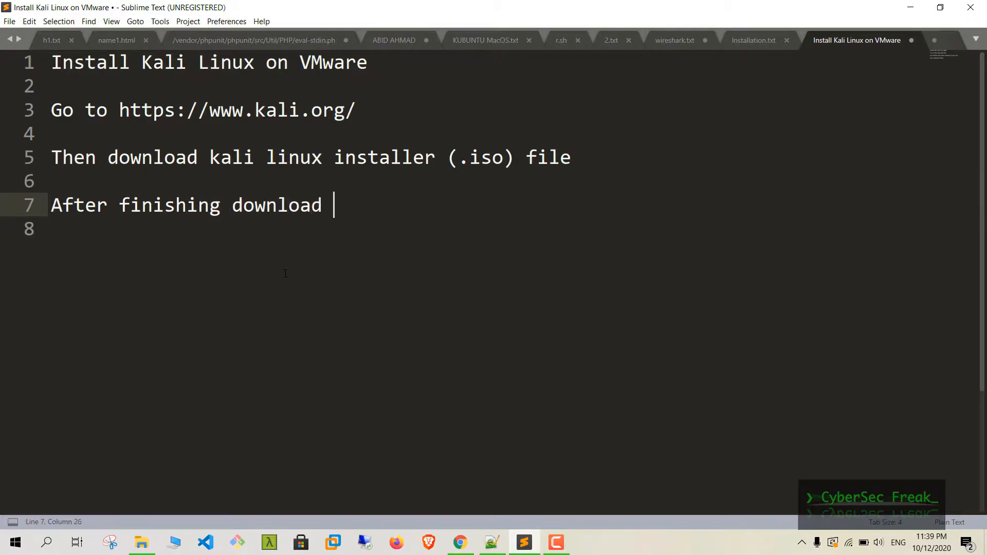
{"action": "type", "text": "follow the"}
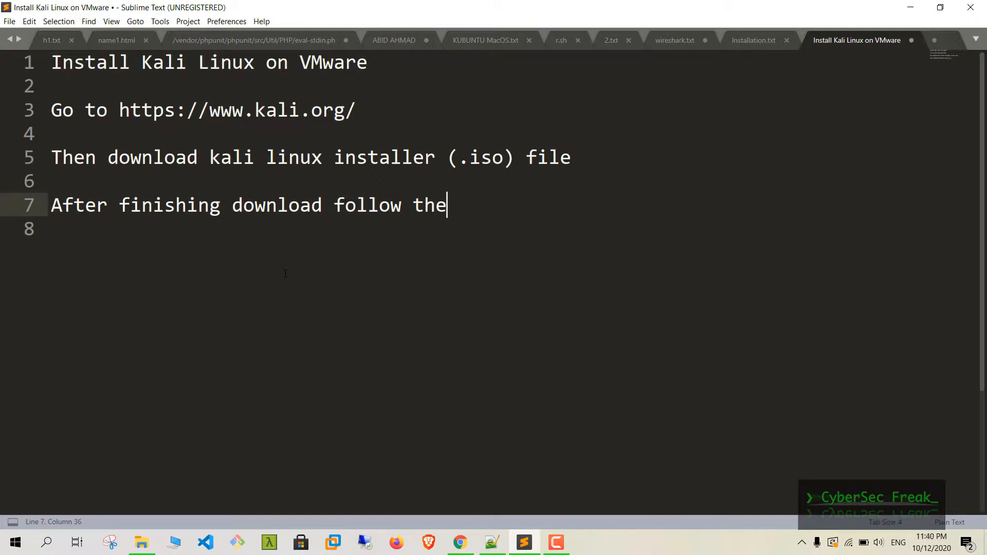
{"action": "type", "text": "se steps"}
{"action": "key", "text": "Return"}
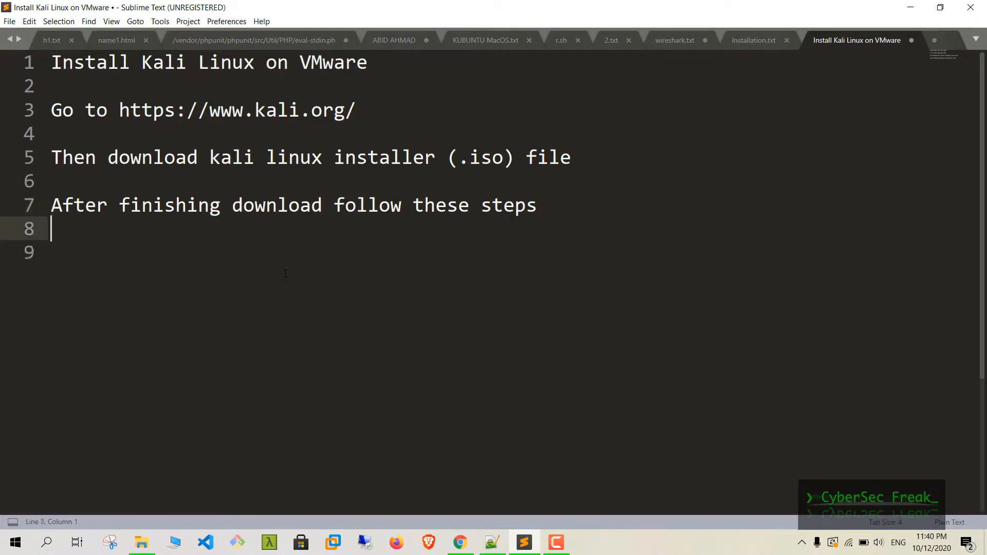
{"action": "key", "text": "Return"}
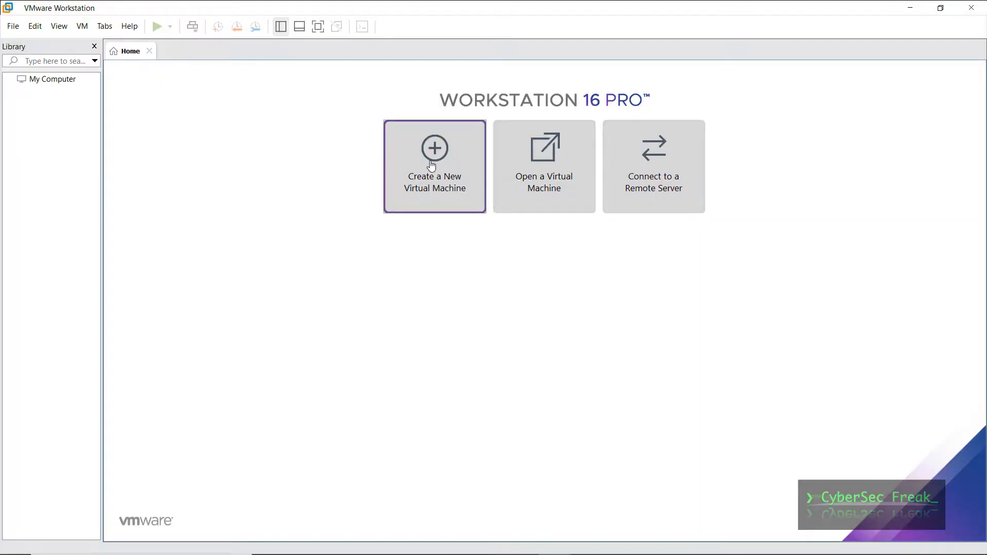
- Start a Typical new VM, install the OS later, and choose Linux Debian 10.x 64-bit
{"action": "left_click", "coordinate": [431, 166]}
{"action": "left_click", "coordinate": [519, 295]}
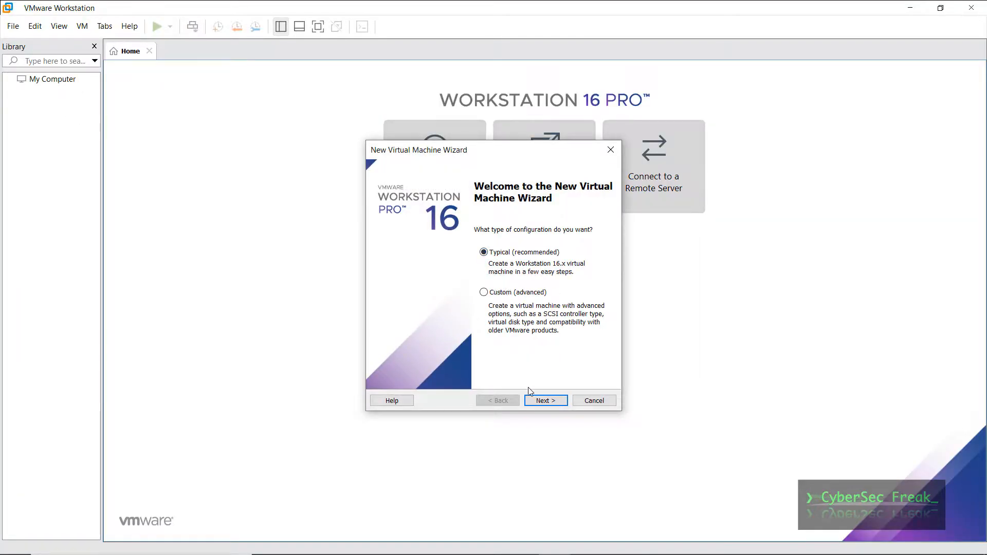
{"action": "left_click", "coordinate": [546, 402]}
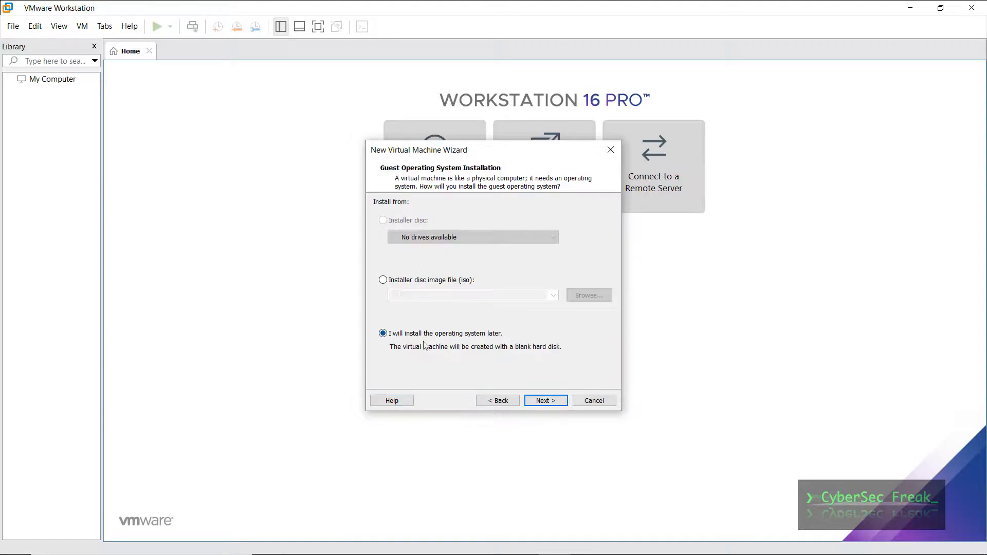
{"action": "left_click", "coordinate": [544, 401]}
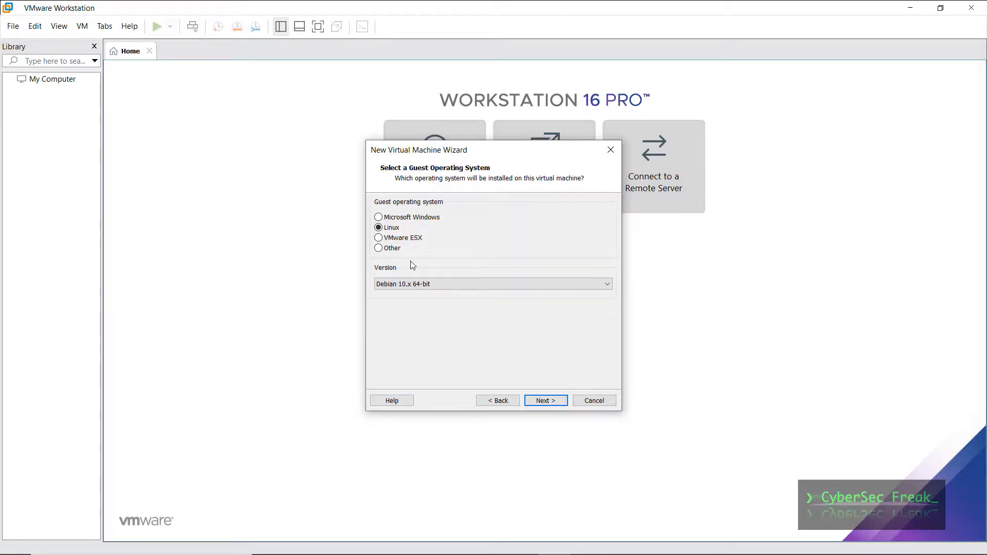
{"action": "left_click", "coordinate": [434, 284]}
{"action": "left_click", "coordinate": [434, 291]}
{"action": "left_click", "coordinate": [544, 401]}
- Name the VM 'Kali Linux' in the Virtual Machines folder with a 30 GB single-file disk
{"action": "type", "text": "Kali Linux"}
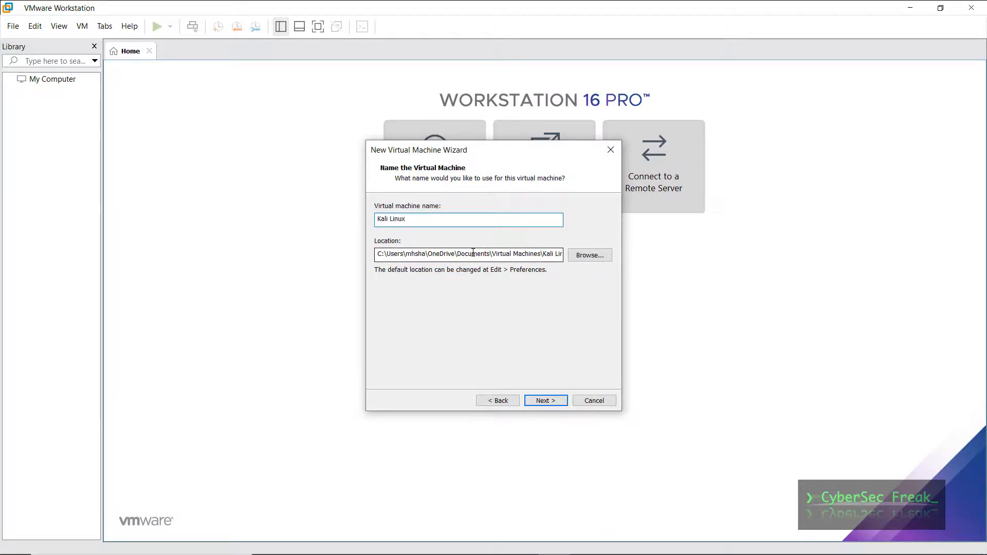
{"action": "left_click", "coordinate": [596, 257]}
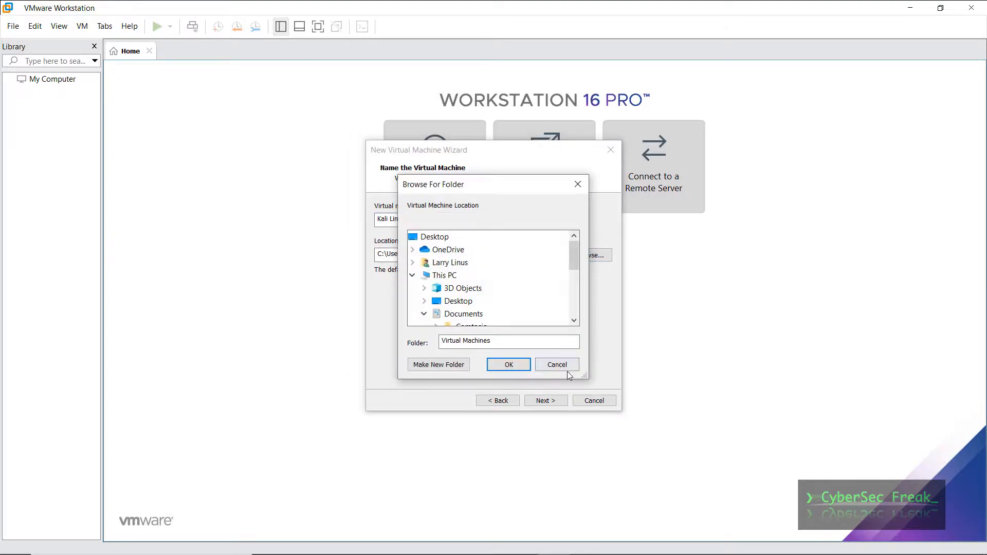
{"action": "left_click", "coordinate": [512, 367]}
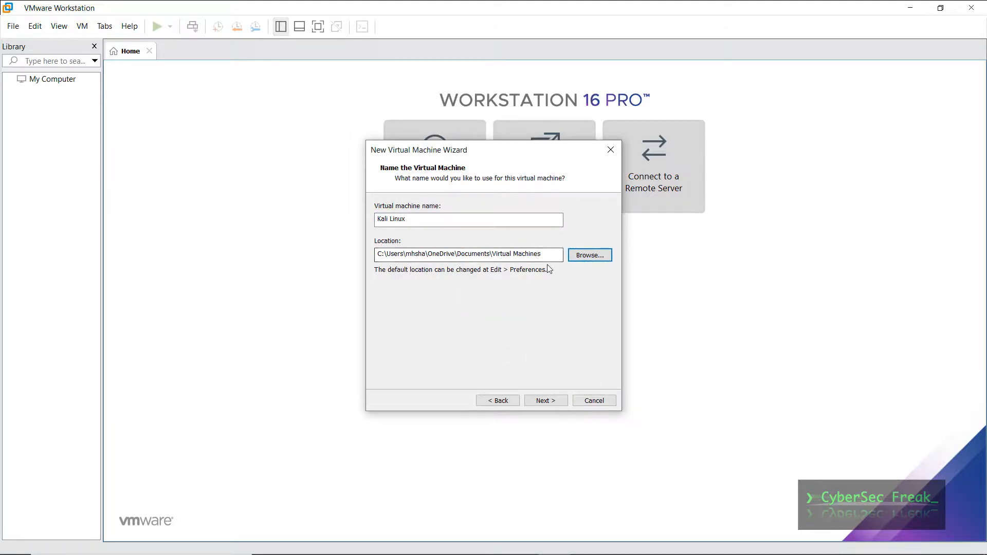
{"action": "left_click", "coordinate": [548, 402]}
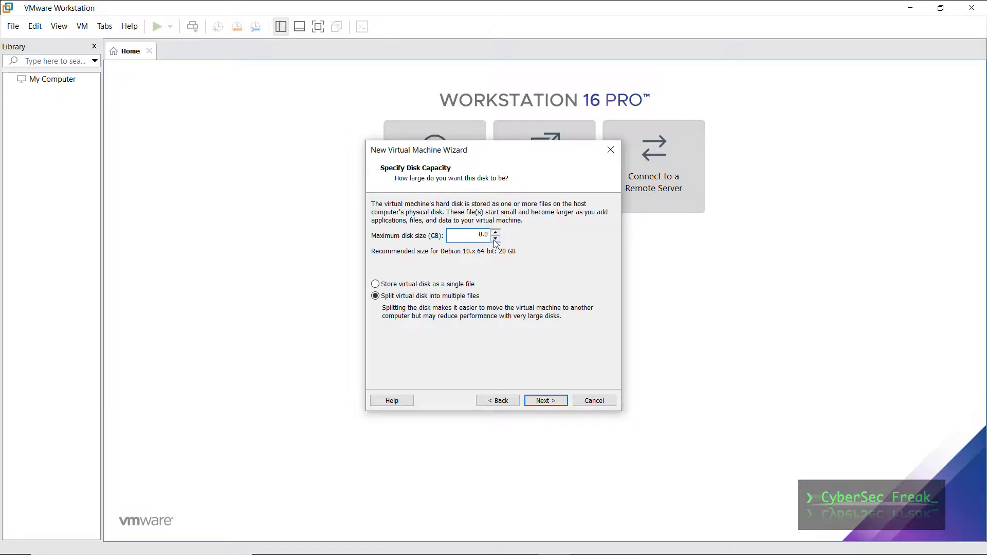
{"action": "left_click", "coordinate": [402, 285]}
{"action": "left_click", "coordinate": [546, 401]}
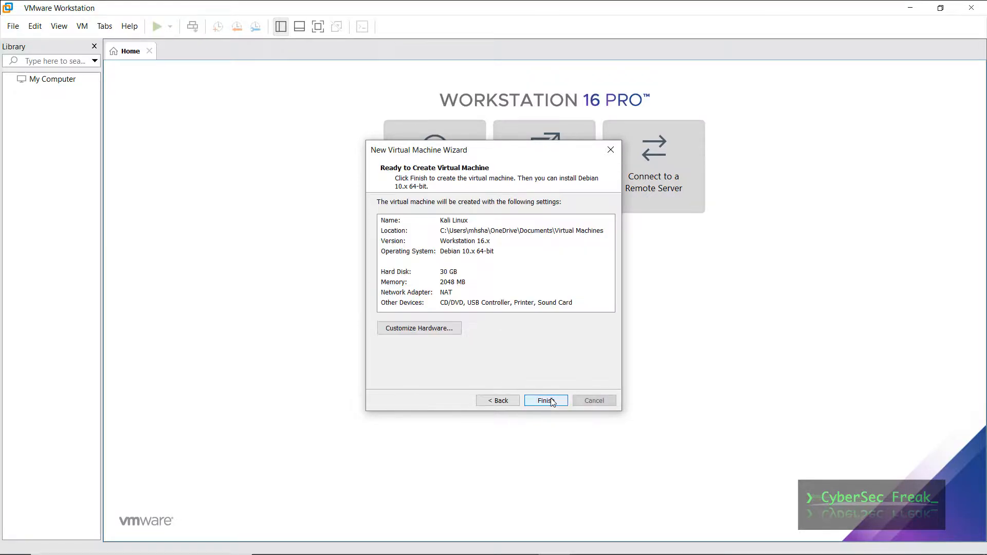
{"action": "left_click", "coordinate": [442, 328]}
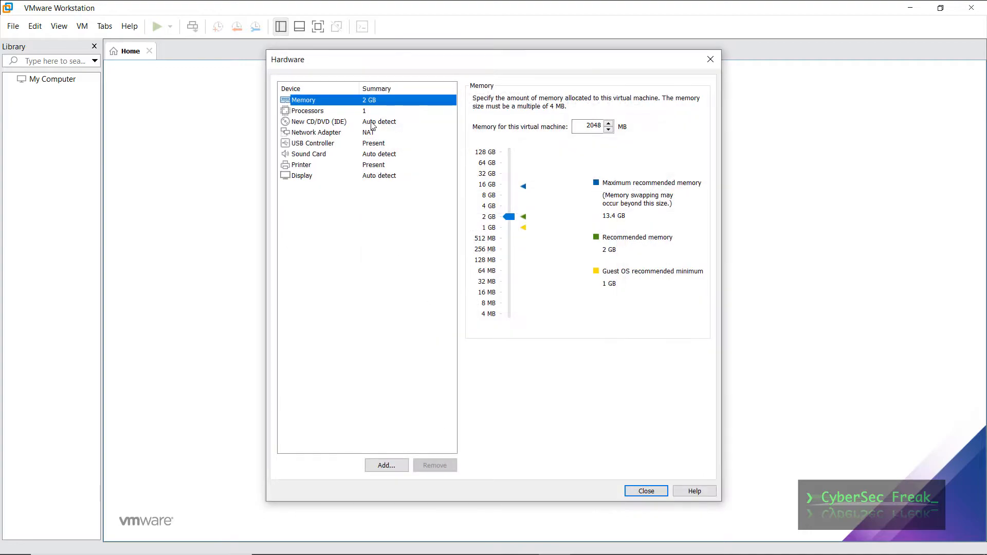
- Give the VM 8 GB memory and 2 processors with 4 cores each
{"action": "left_click", "coordinate": [490, 197]}
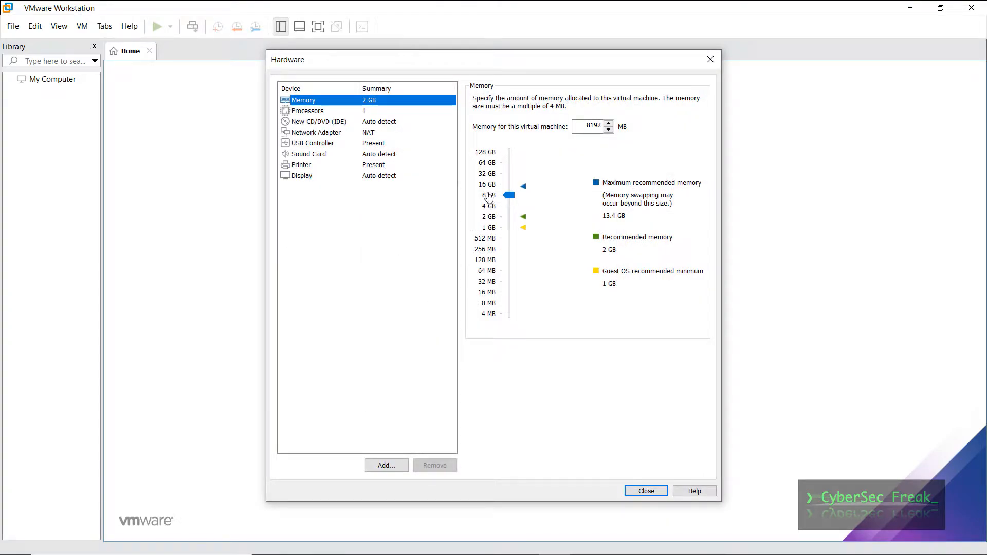
{"action": "left_click", "coordinate": [376, 111]}
{"action": "left_click", "coordinate": [618, 99]}
{"action": "left_click", "coordinate": [595, 118]}
{"action": "left_click", "coordinate": [619, 117]}
{"action": "left_click", "coordinate": [584, 152]}
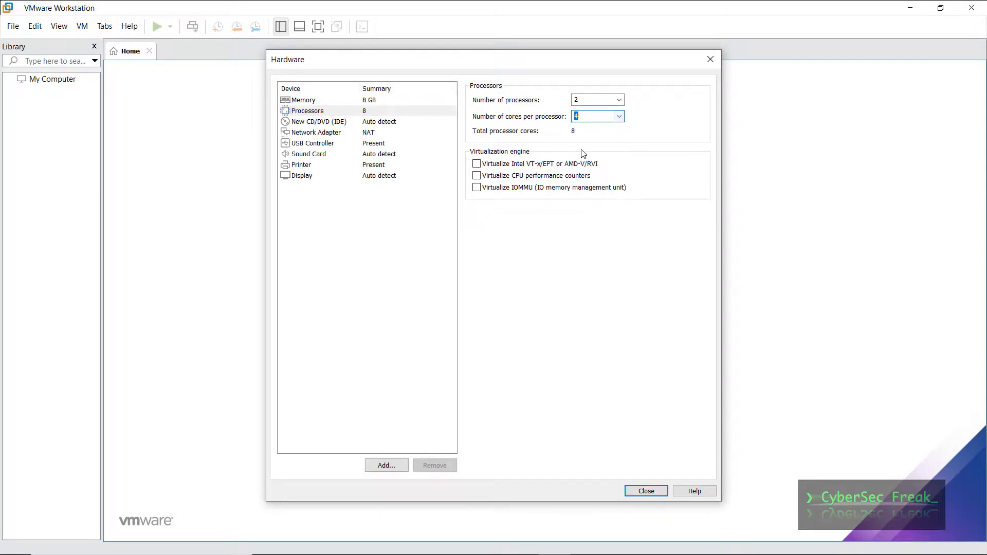
- Attach the Kali Linux ISO from the Desktop to the CD/DVD drive
{"action": "left_click", "coordinate": [340, 123]}
{"action": "left_click", "coordinate": [514, 175]}
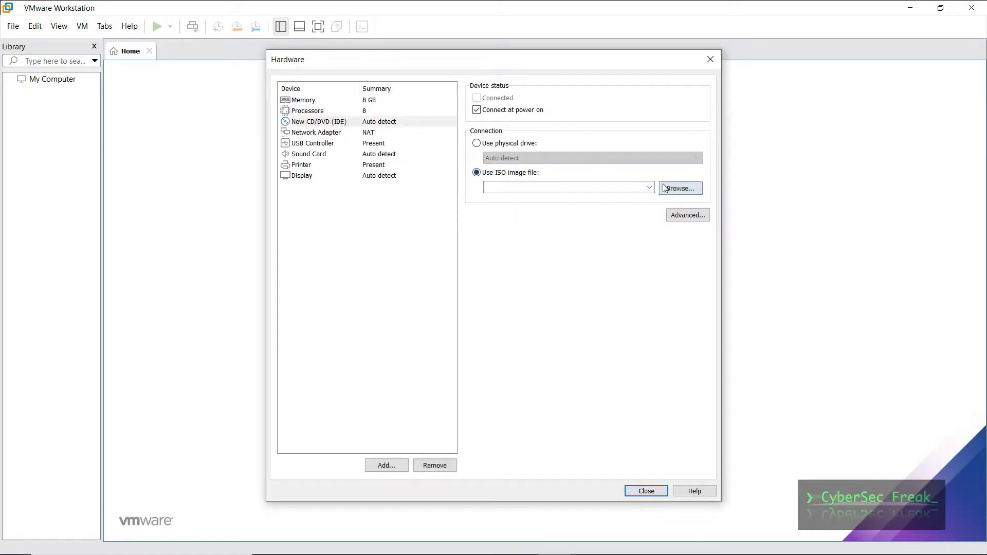
{"action": "left_click", "coordinate": [669, 189]}
{"action": "left_click", "coordinate": [324, 201]}
{"action": "left_click", "coordinate": [429, 163]}
{"action": "left_click", "coordinate": [652, 357]}
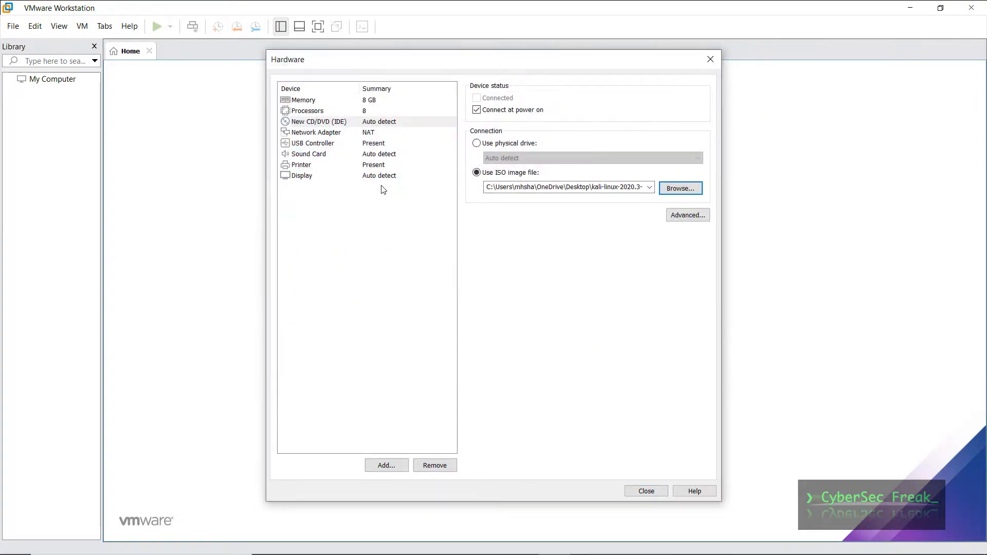
- Keep USB 3.1, enable 3D graphics acceleration, and finish creating the VM
{"action": "left_click", "coordinate": [373, 135]}
{"action": "left_click", "coordinate": [383, 144]}
{"action": "left_click", "coordinate": [557, 100]}
{"action": "left_click", "coordinate": [554, 125]}
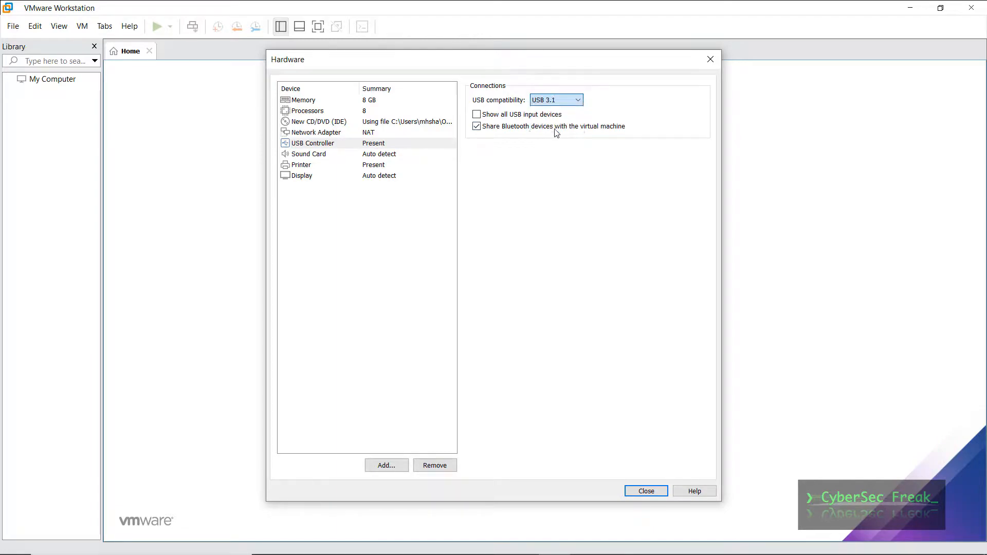
{"action": "left_click", "coordinate": [389, 155]}
{"action": "left_click", "coordinate": [406, 176]}
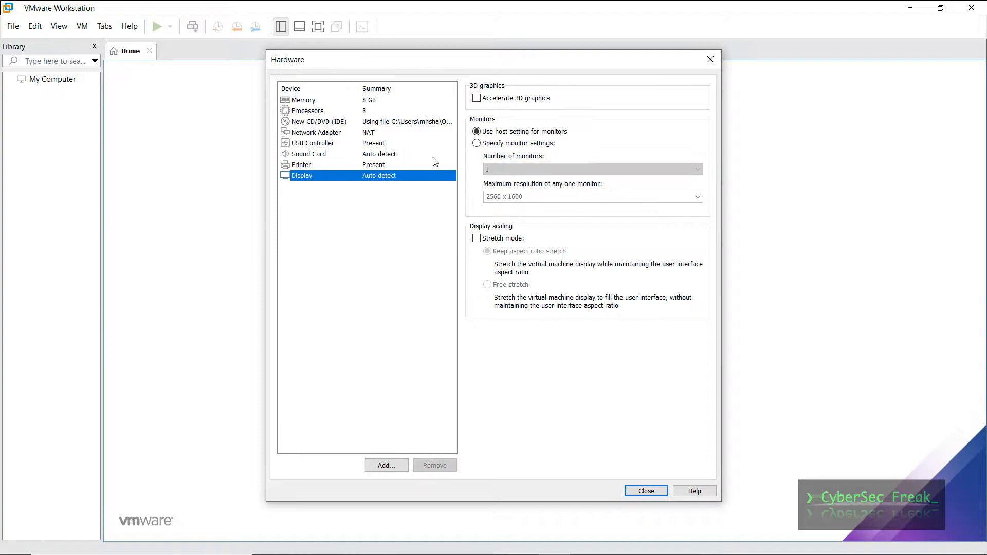
{"action": "left_click", "coordinate": [477, 99]}
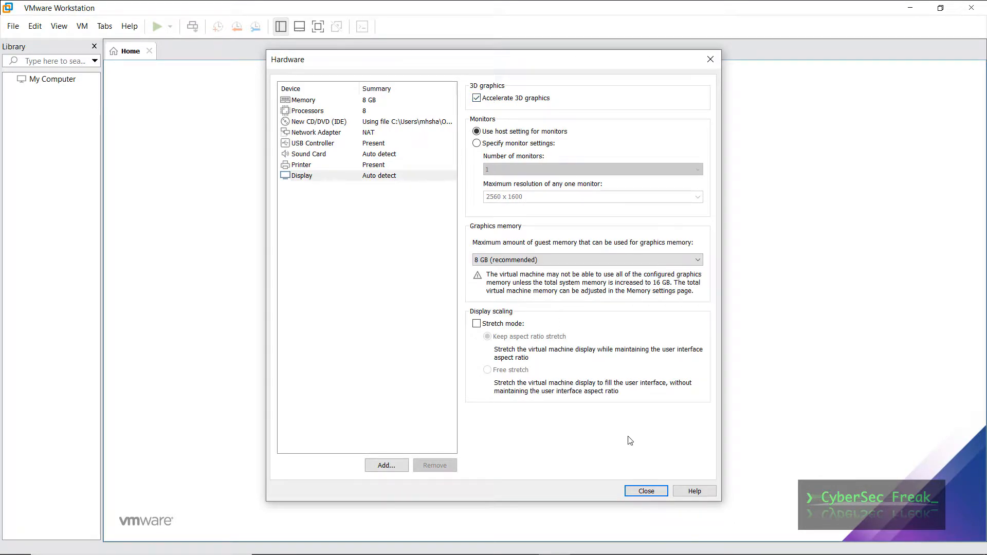
{"action": "left_click", "coordinate": [647, 491]}
{"action": "left_click", "coordinate": [550, 401]}
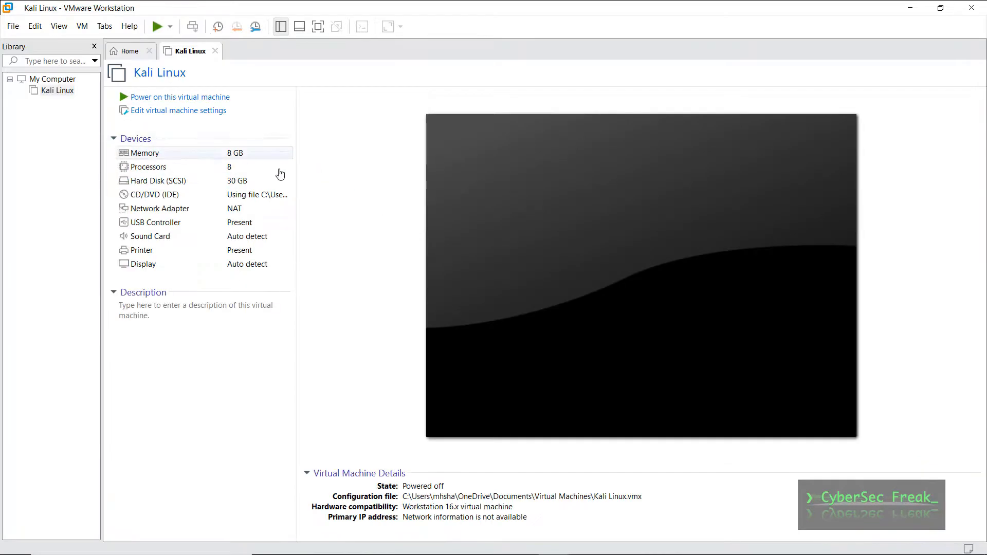
- Power on the Kali Linux VM and start the Graphical install from the boot menu
{"action": "left_click", "coordinate": [211, 97]}
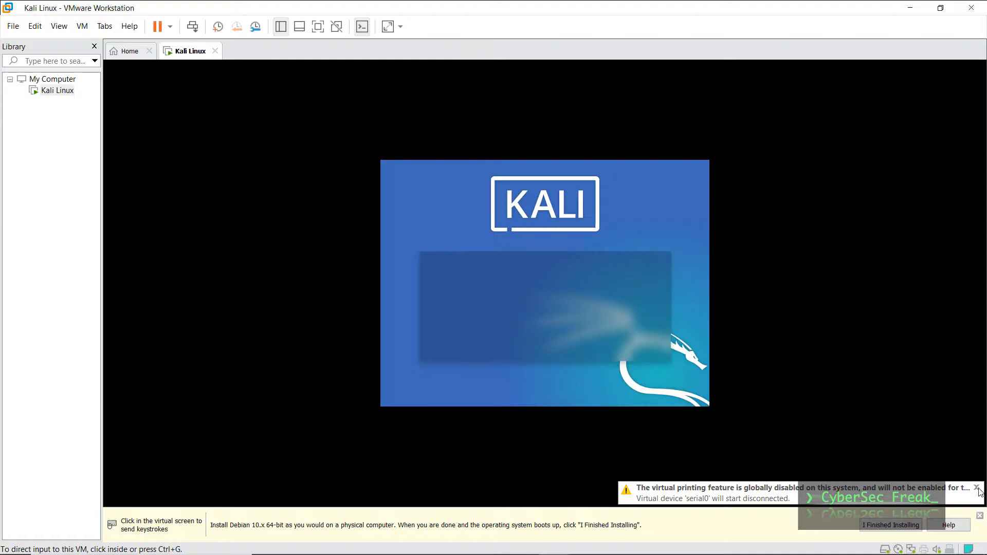
{"action": "left_click", "coordinate": [626, 423]}
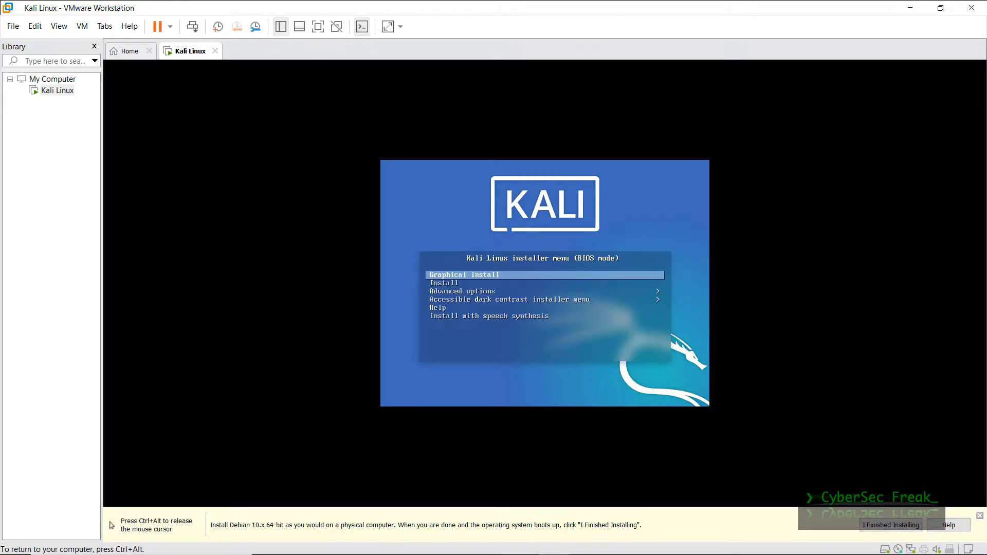
{"action": "key", "text": "Return"}
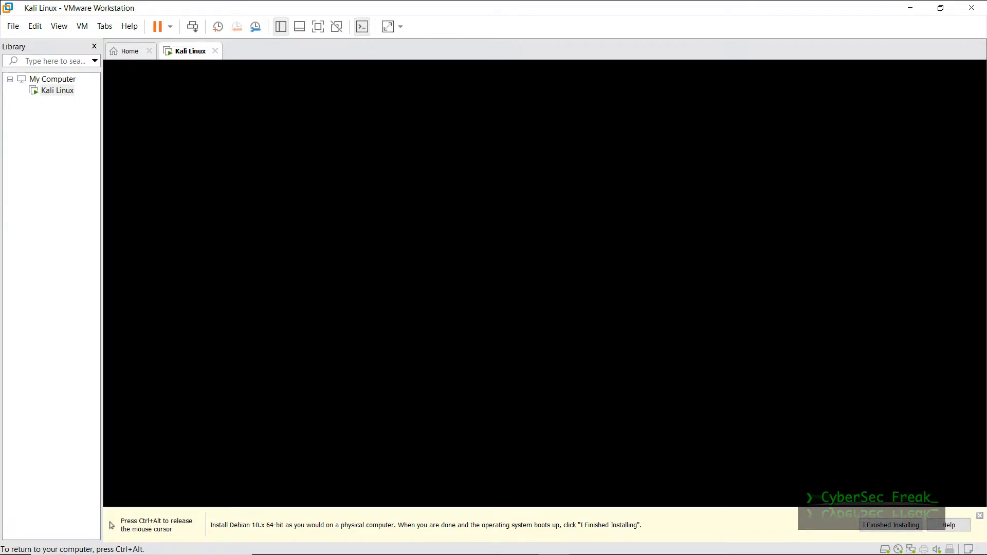
{"action": "key", "text": "ctrl+alt"}
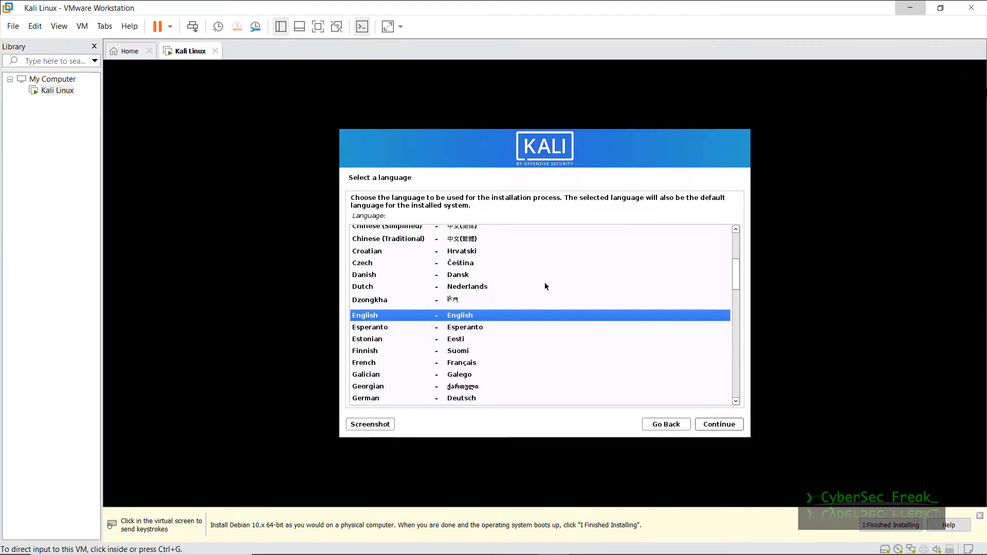
- Choose English as the installer language and accept the default location and keyboard layout
{"action": "left_click", "coordinate": [515, 313]}
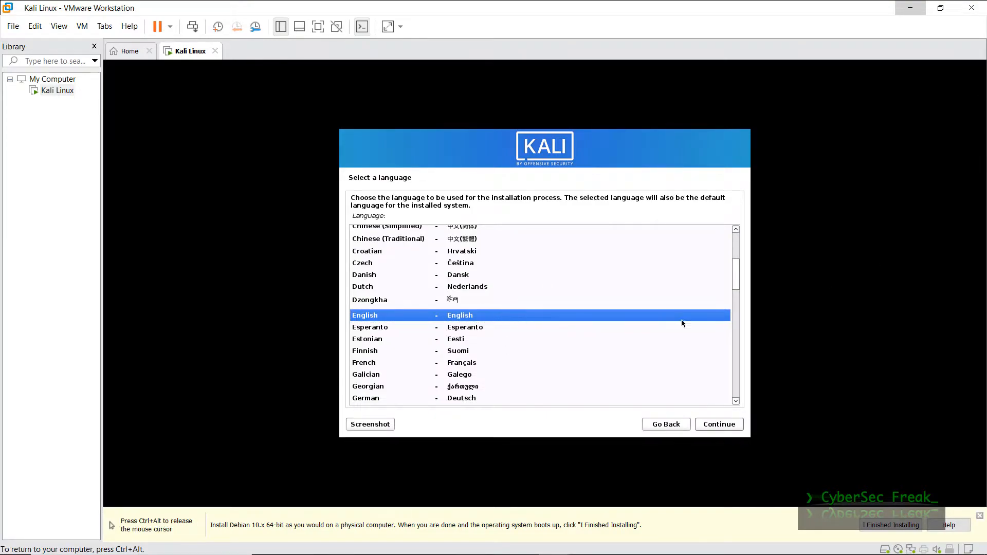
{"action": "left_click", "coordinate": [723, 425]}
{"action": "left_click", "coordinate": [724, 426]}
{"action": "left_click", "coordinate": [724, 424]}
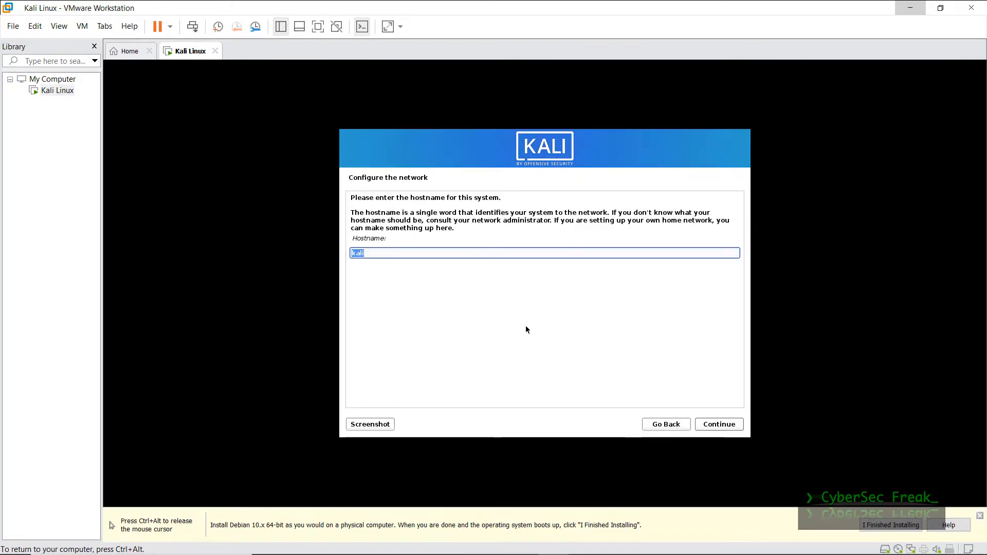
- Enter the system hostname and set the domain name to 'localhost'
{"action": "type", "text": "hadi"}
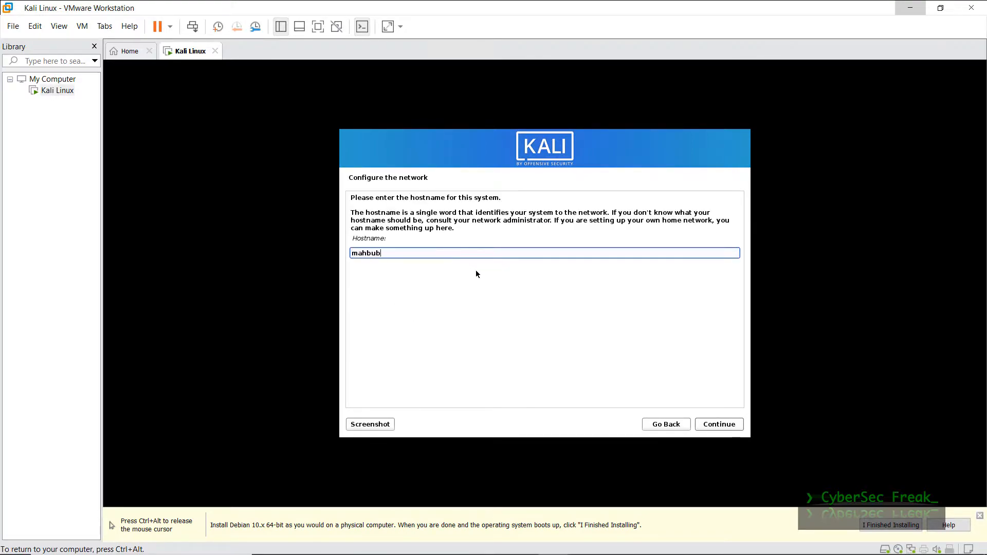
{"action": "left_click", "coordinate": [710, 425]}
{"action": "type", "text": "localhost"}
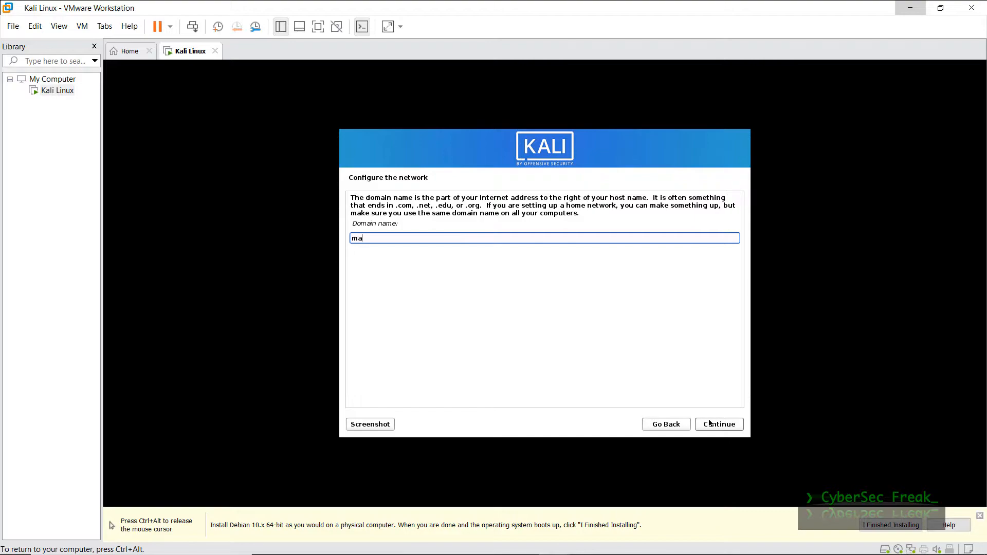
{"action": "left_click", "coordinate": [714, 424]}
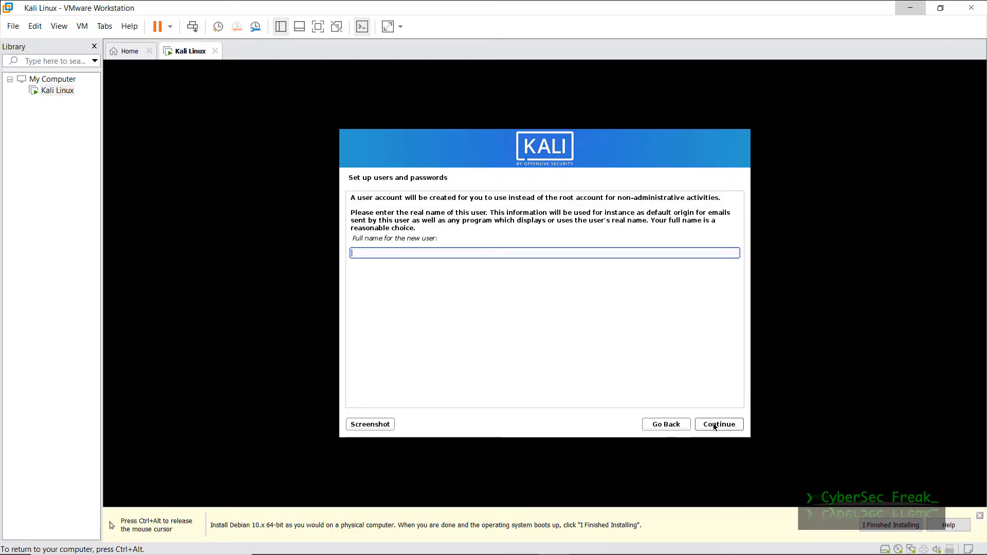
- Create the user account with the user's full name, a username and a confirmed password
{"action": "type", "text": "MD Mahbub Hasan"}
{"action": "left_click", "coordinate": [717, 425]}
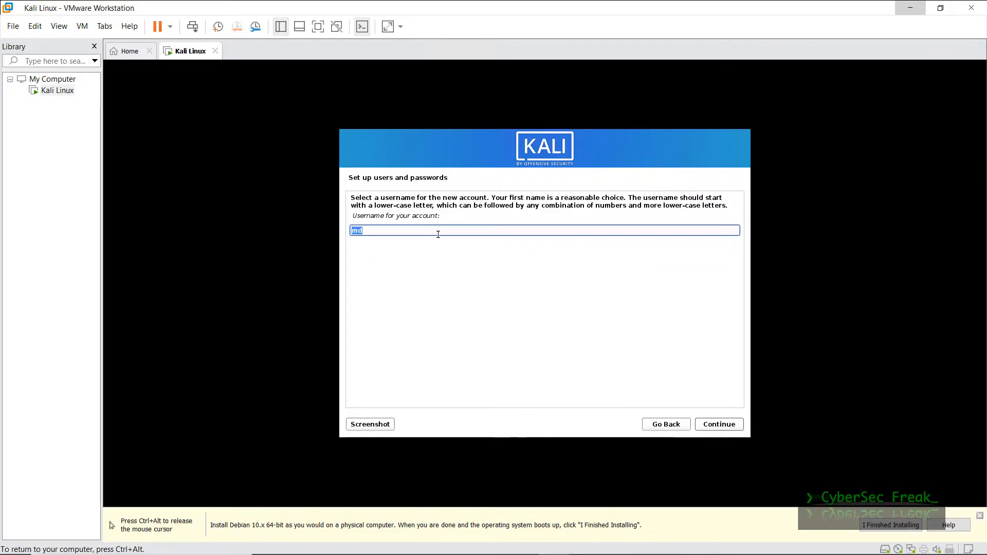
{"action": "type", "text": "mahbub"}
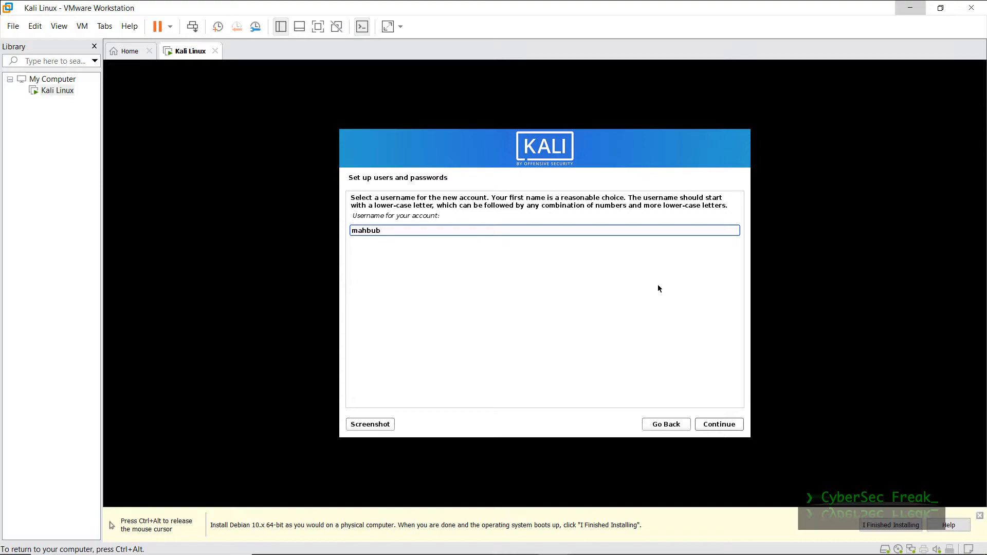
{"action": "key", "text": "Return"}
{"action": "type", "text": "********"}
{"action": "left_click", "coordinate": [571, 287]}
{"action": "type", "text": "********"}
{"action": "key", "text": "Return"}
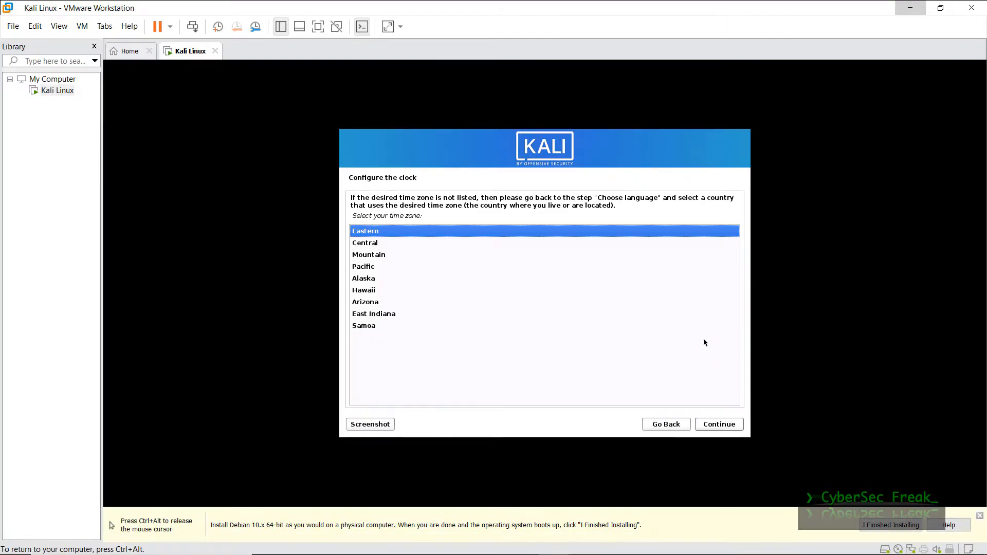
- Set the Pacific time zone and guided-partition the entire 32.2 GB disk, writing the changes
{"action": "left_click", "coordinate": [363, 266]}
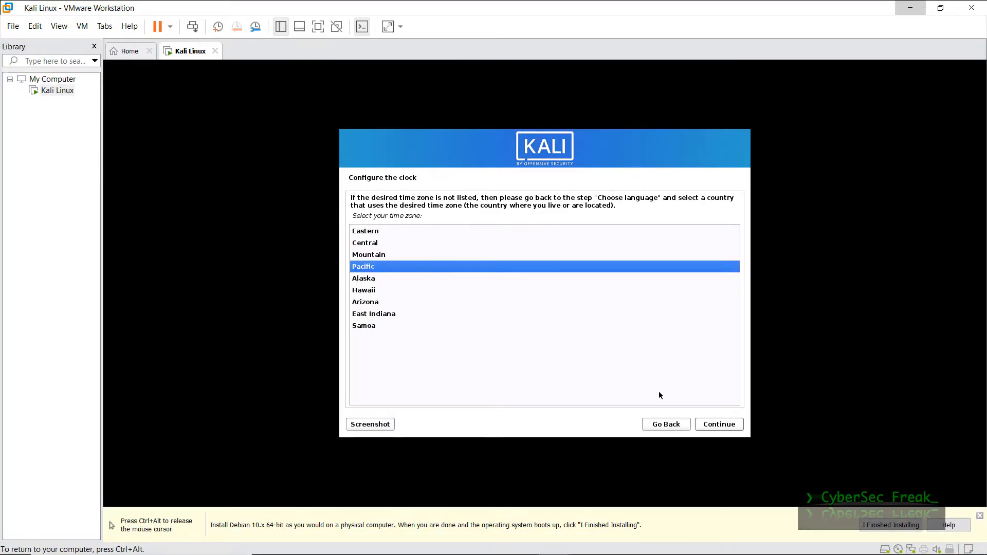
{"action": "left_click", "coordinate": [719, 425]}
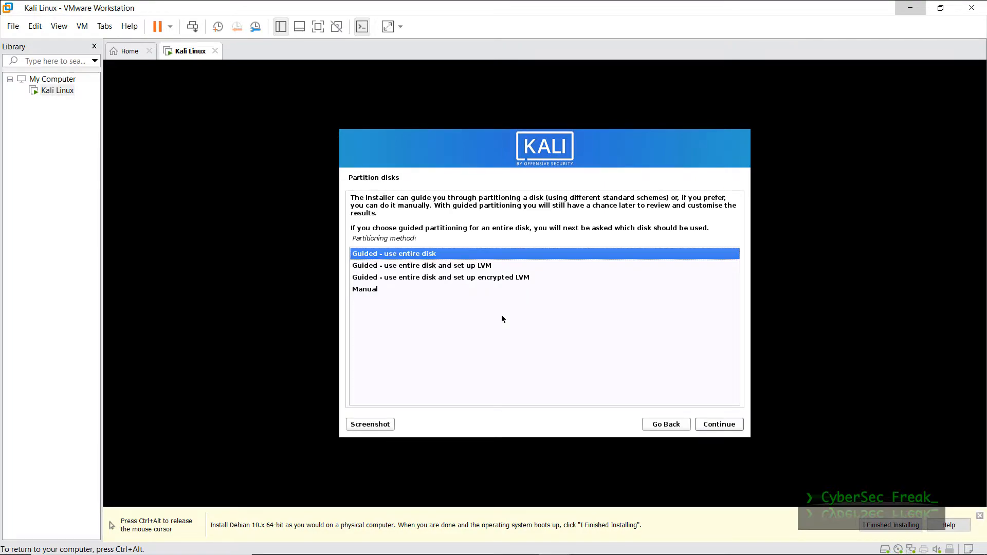
{"action": "left_click", "coordinate": [729, 431]}
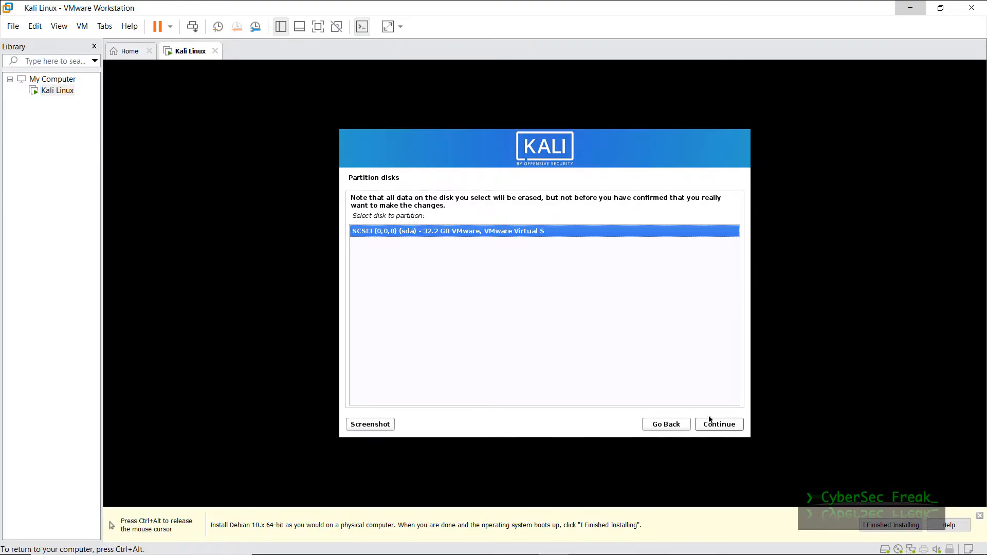
{"action": "left_click", "coordinate": [730, 430]}
{"action": "left_click", "coordinate": [730, 431]}
{"action": "left_click", "coordinate": [729, 431]}
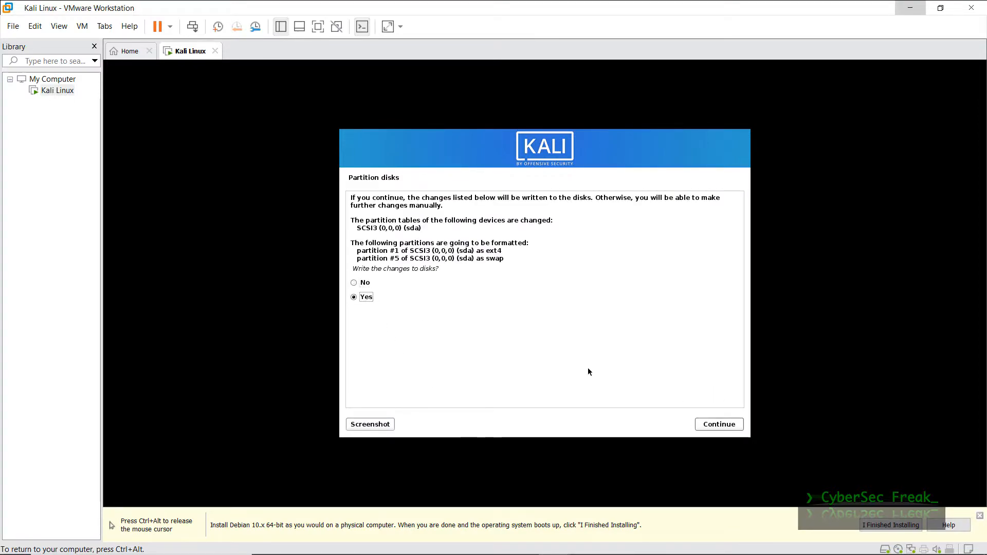
{"action": "left_click", "coordinate": [719, 424]}
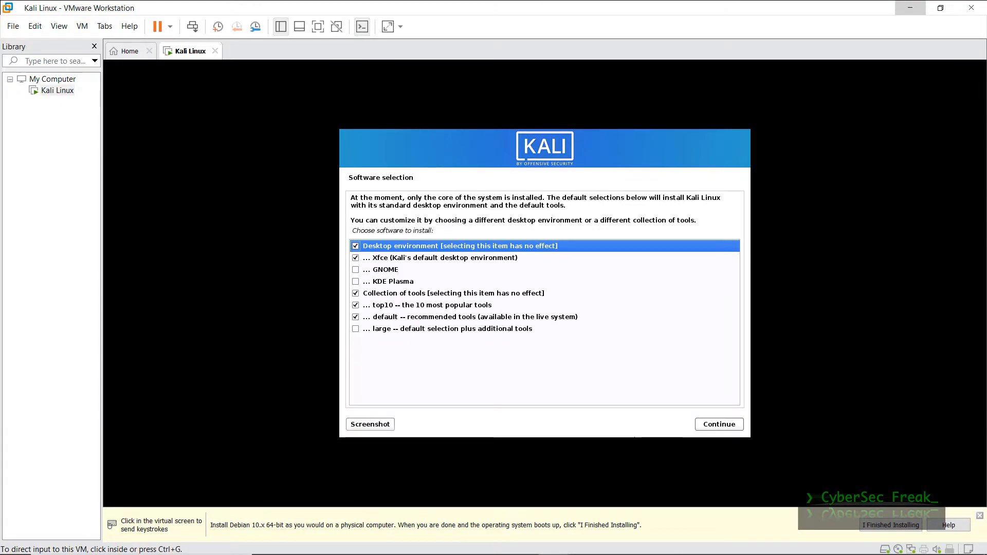
- Select GNOME, KDE Plasma and the large tool collection, then install them
{"action": "left_click", "coordinate": [390, 275]}
{"action": "left_click", "coordinate": [390, 275]}
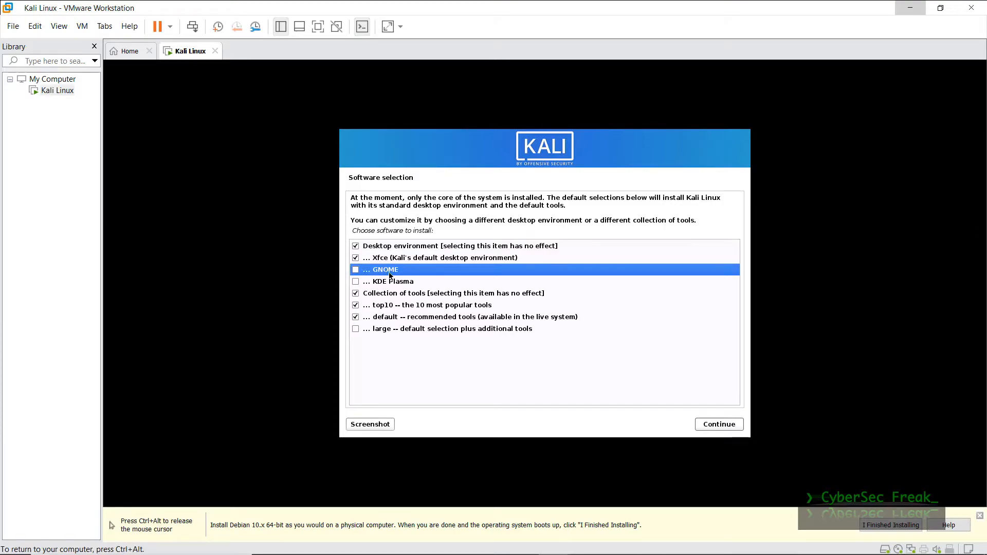
{"action": "left_click", "coordinate": [356, 272]}
{"action": "left_click", "coordinate": [357, 282]}
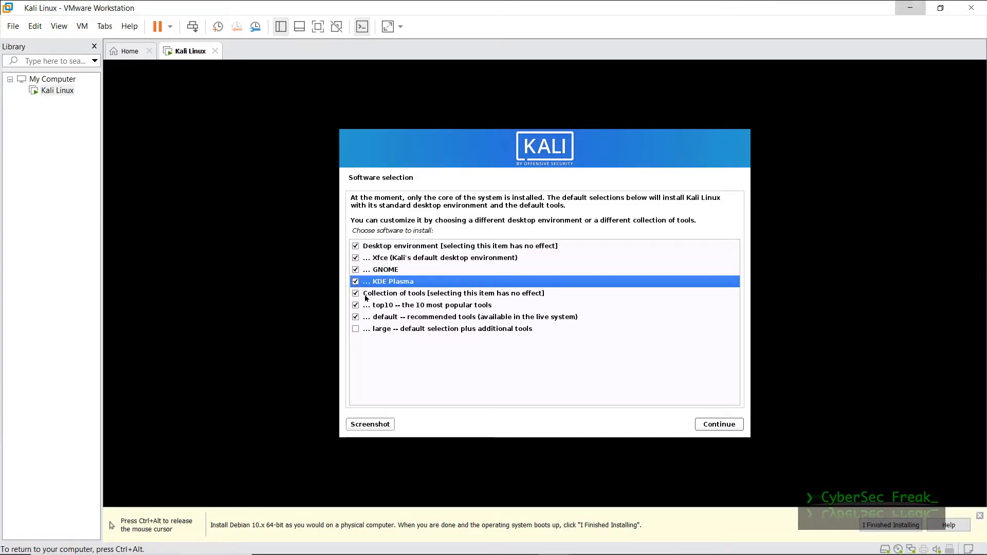
{"action": "left_click", "coordinate": [358, 330]}
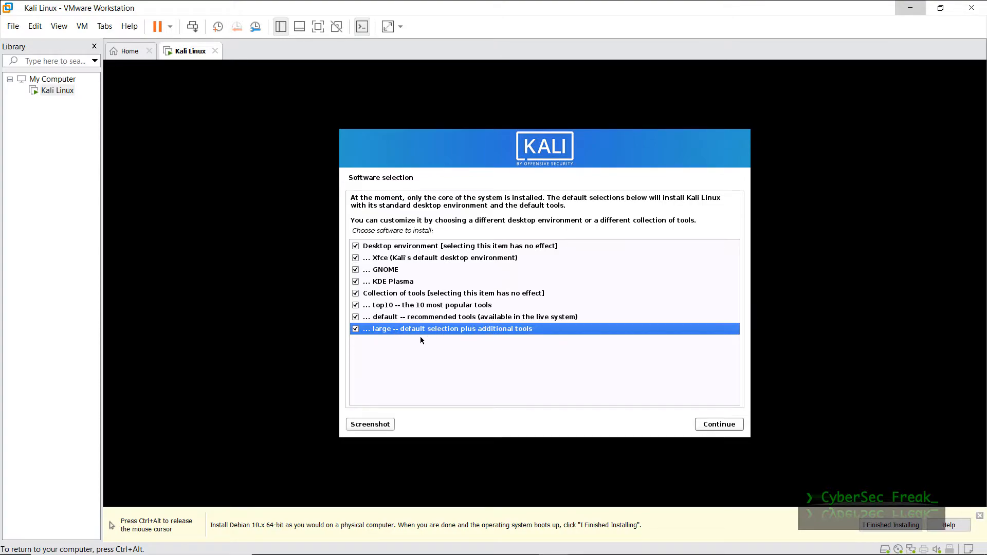
{"action": "left_click", "coordinate": [725, 427]}
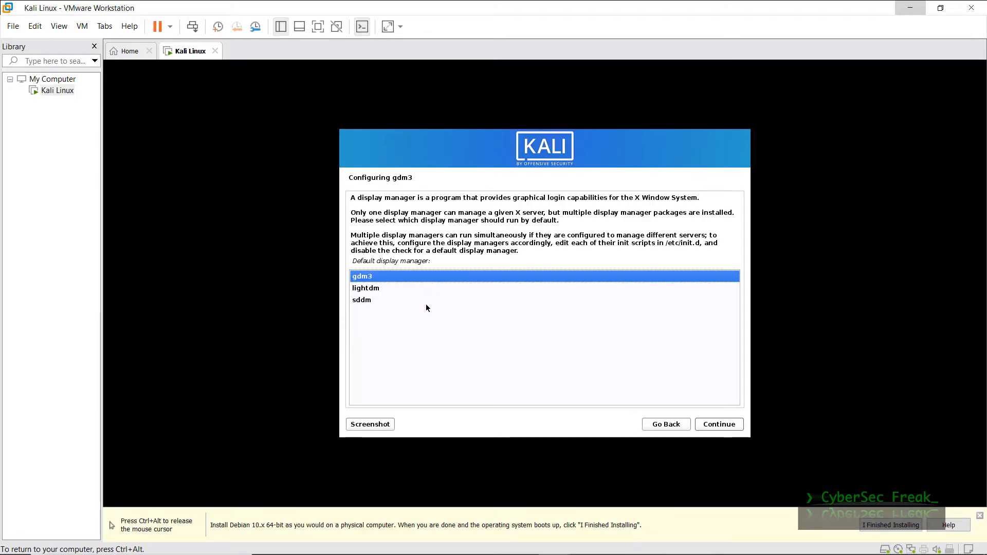
- Confirm gdm3 as the default display manager
{"action": "left_click", "coordinate": [718, 425]}
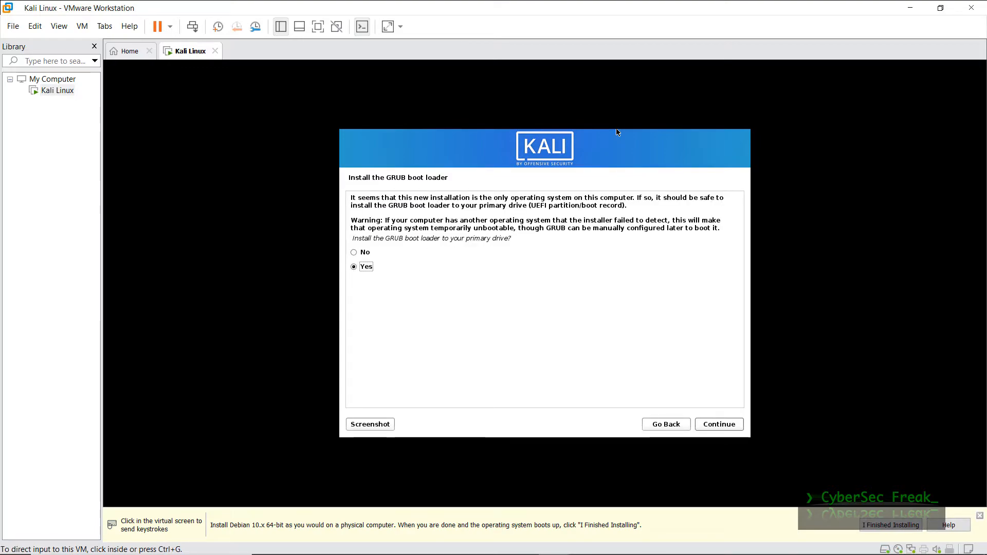
- Confirm GRUB installation and put the boot loader on /dev/sda
{"action": "left_click", "coordinate": [722, 434]}
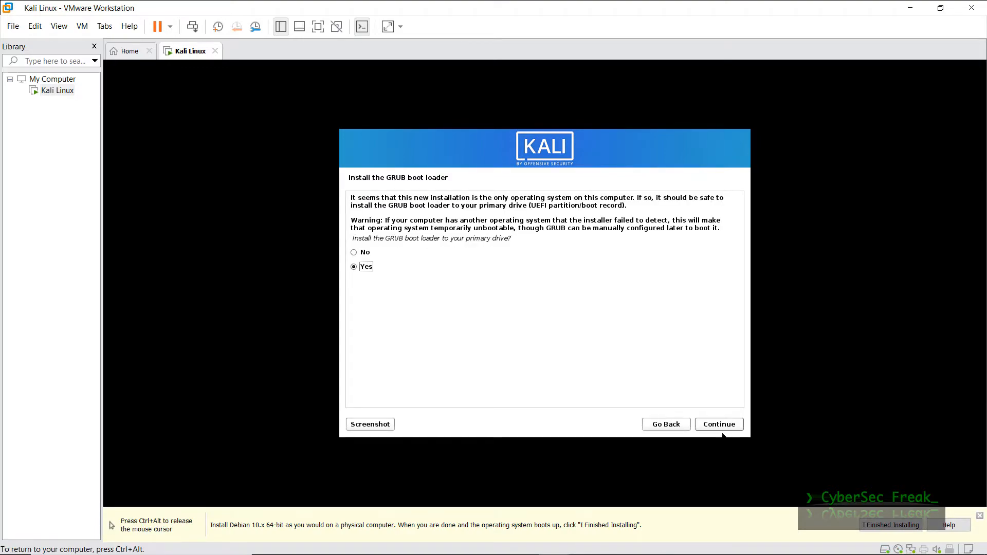
{"action": "left_click", "coordinate": [723, 427]}
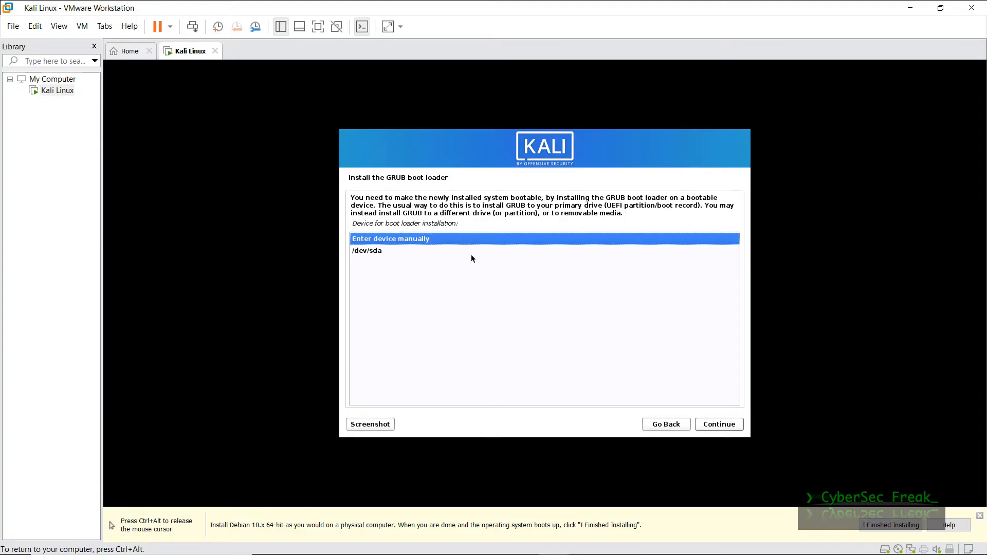
{"action": "left_click", "coordinate": [388, 251]}
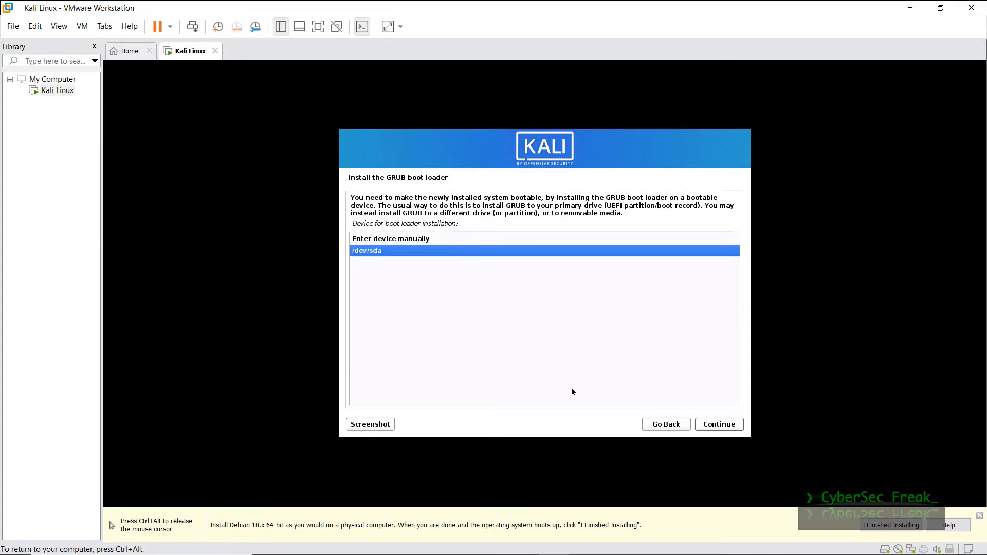
{"action": "left_click", "coordinate": [711, 426]}
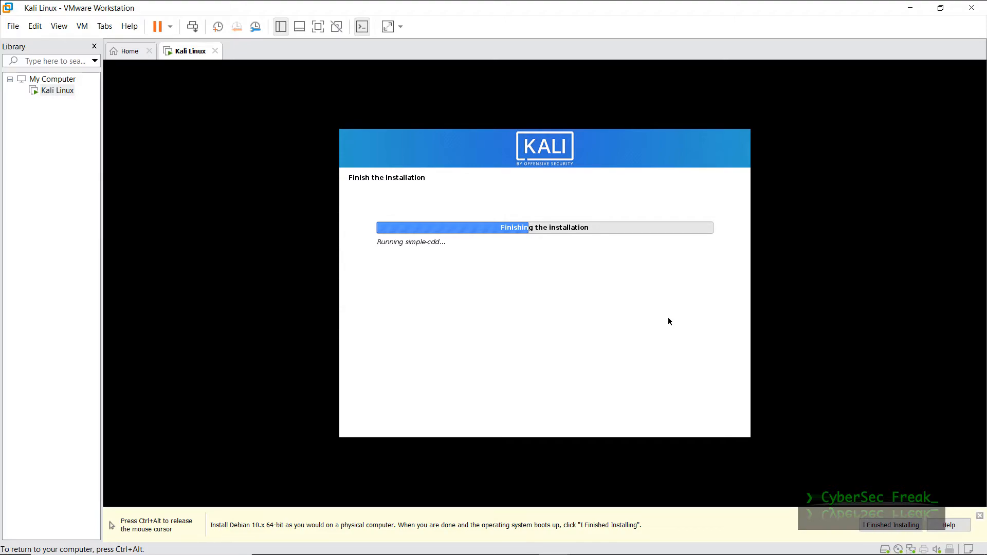
- Wait out 'Finishing the installation', moving input focus in and out of the VM
{"action": "key", "text": "ctrl+alt"}
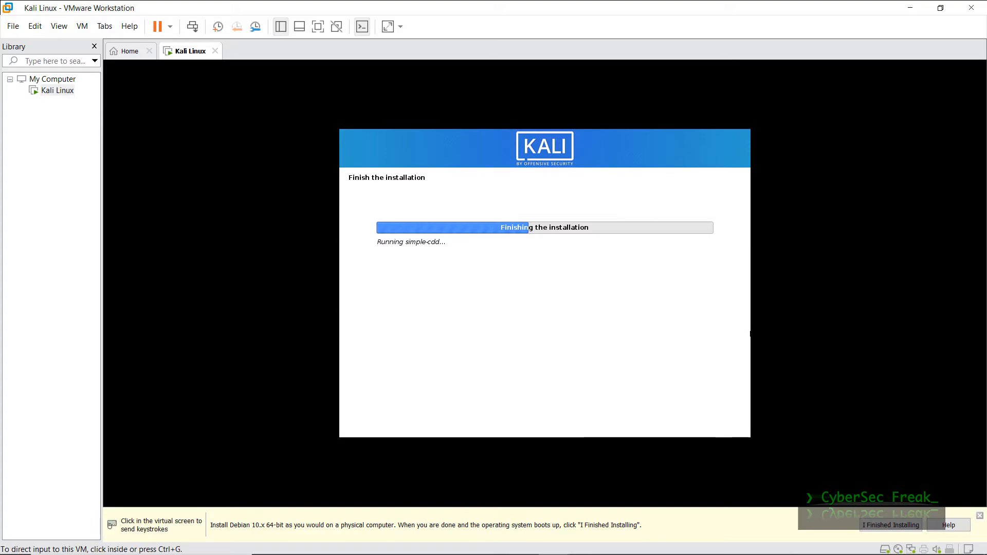
{"action": "left_click", "coordinate": [750, 334]}
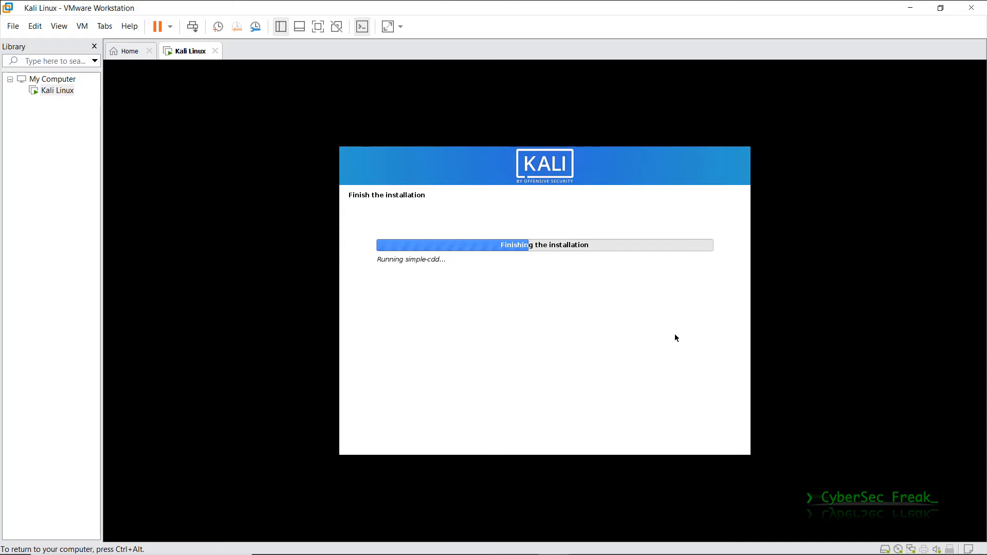
{"action": "key", "text": "ctrl+alt"}
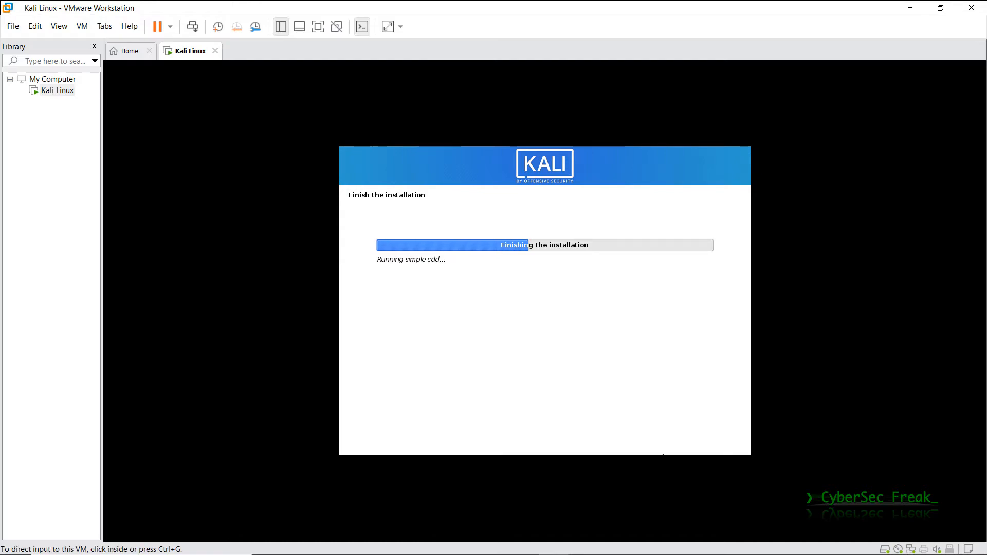
{"action": "left_click", "coordinate": [600, 342]}
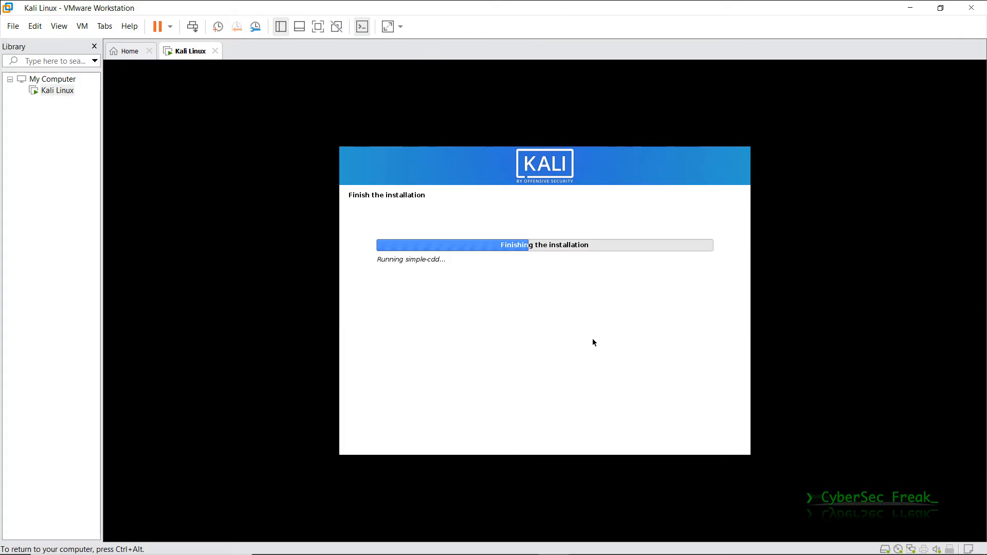
{"action": "key", "text": "ctrl+alt"}
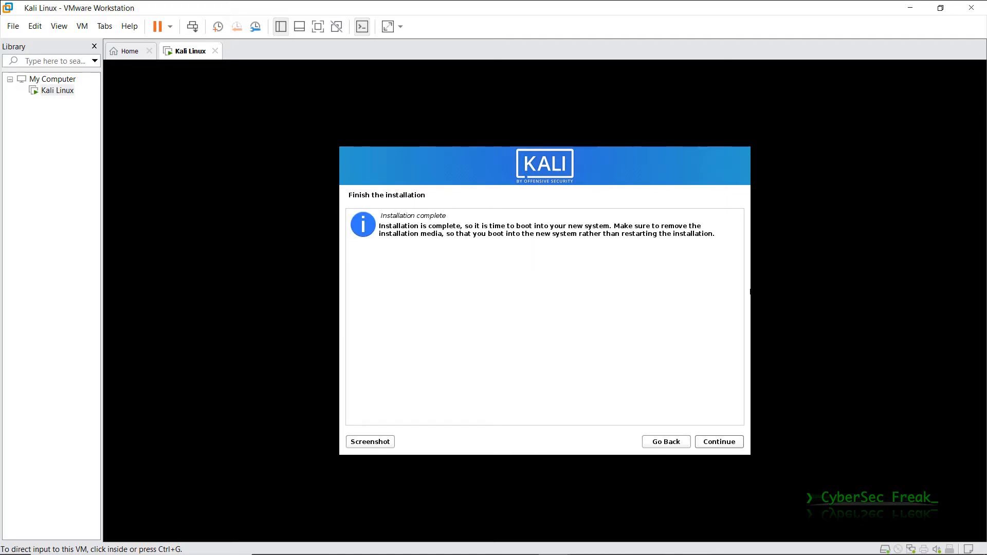
- Leave the completed installer and boot Kali GNU/Linux from the GRUB menu
{"action": "left_click", "coordinate": [729, 442]}
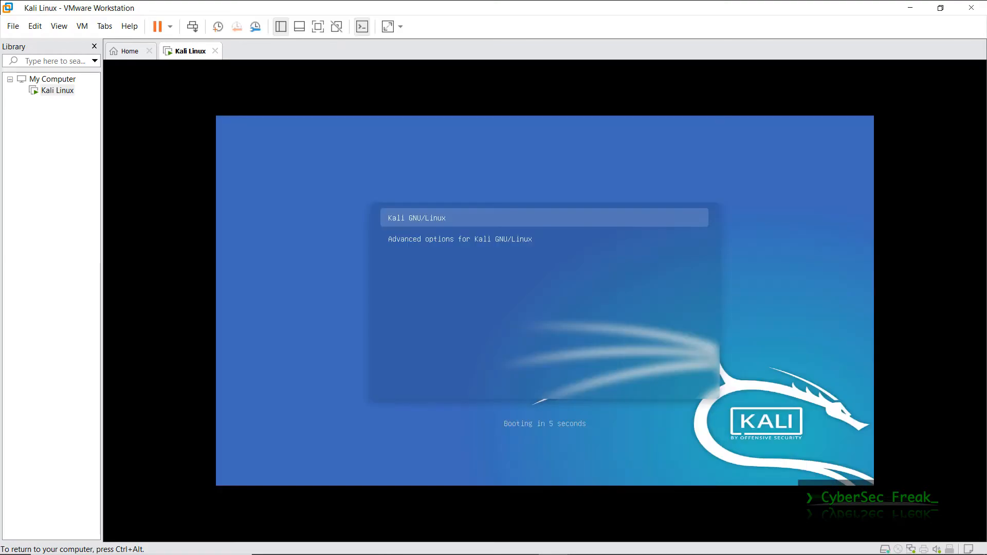
{"action": "key", "text": "Return"}
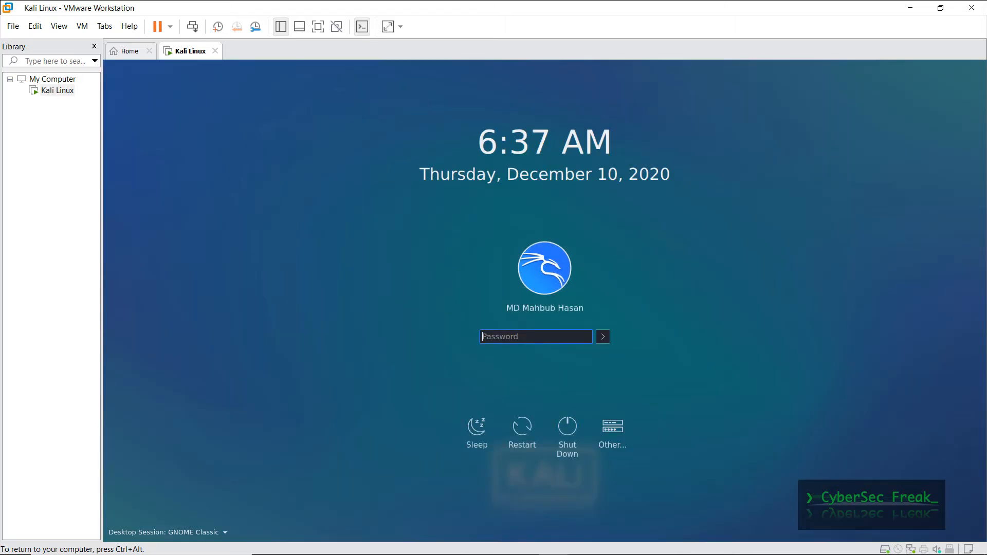
{"action": "key", "text": "ctrl+alt"}
- Switch the VM to Full Screen and log in to Kali with the account password
{"action": "left_click", "coordinate": [59, 27]}
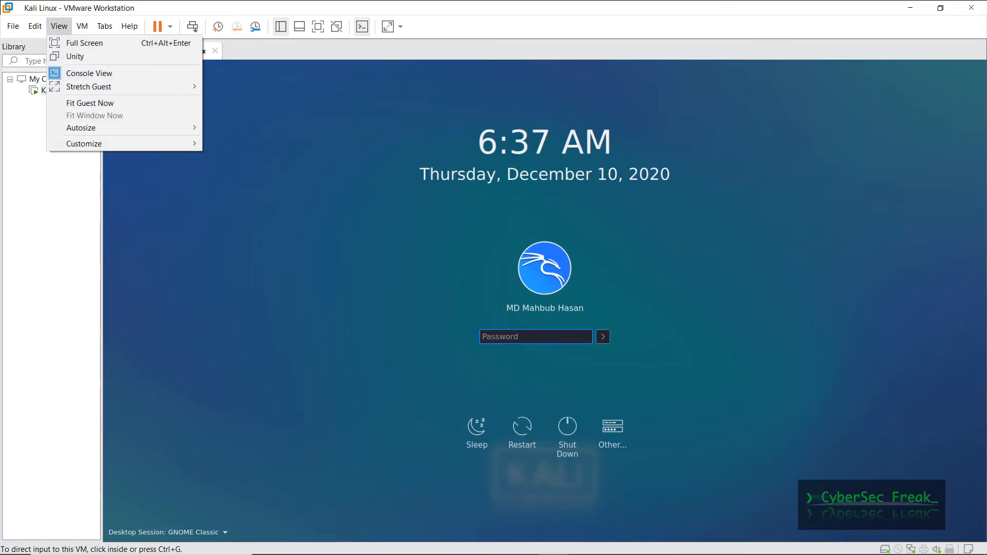
{"action": "left_click", "coordinate": [84, 43]}
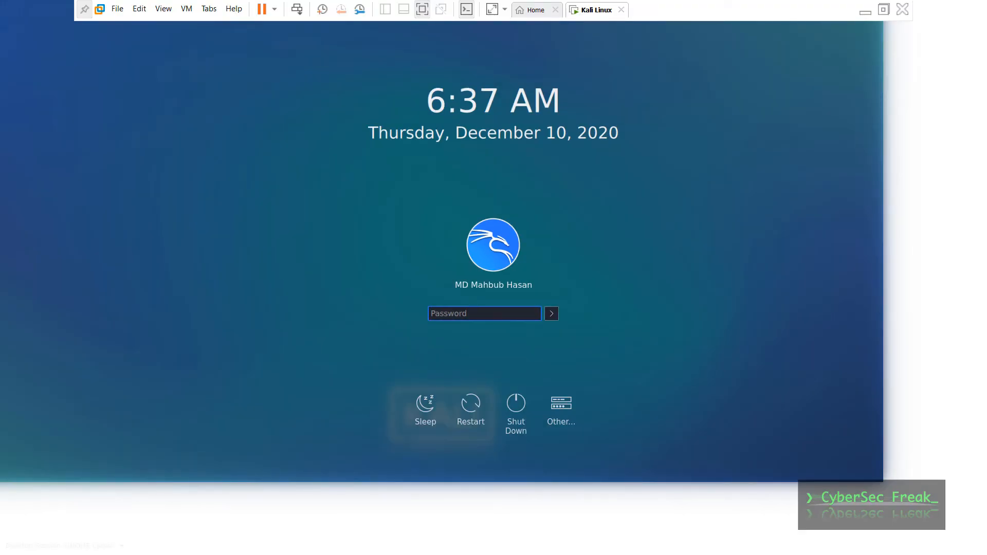
{"action": "type", "text": "kalikali"}
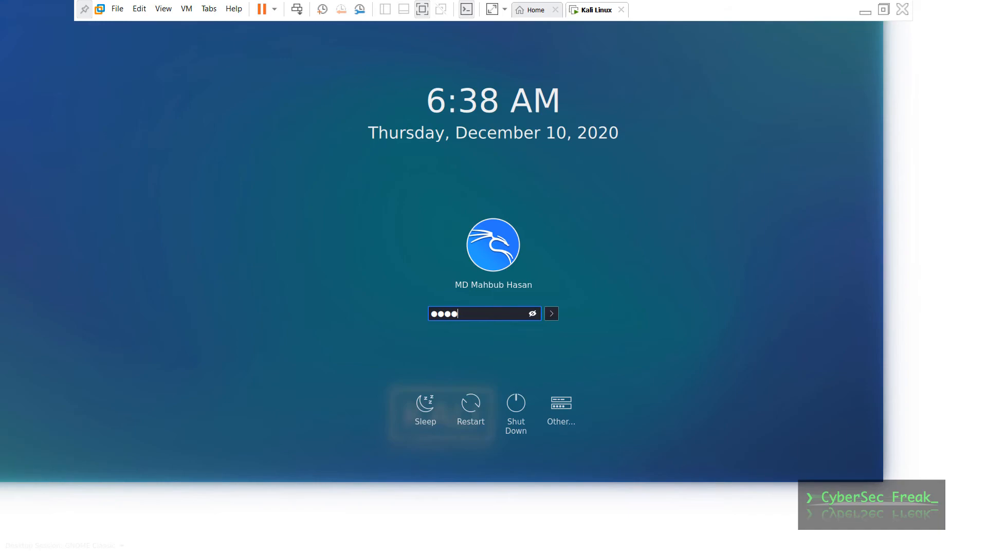
{"action": "key", "text": "Return"}
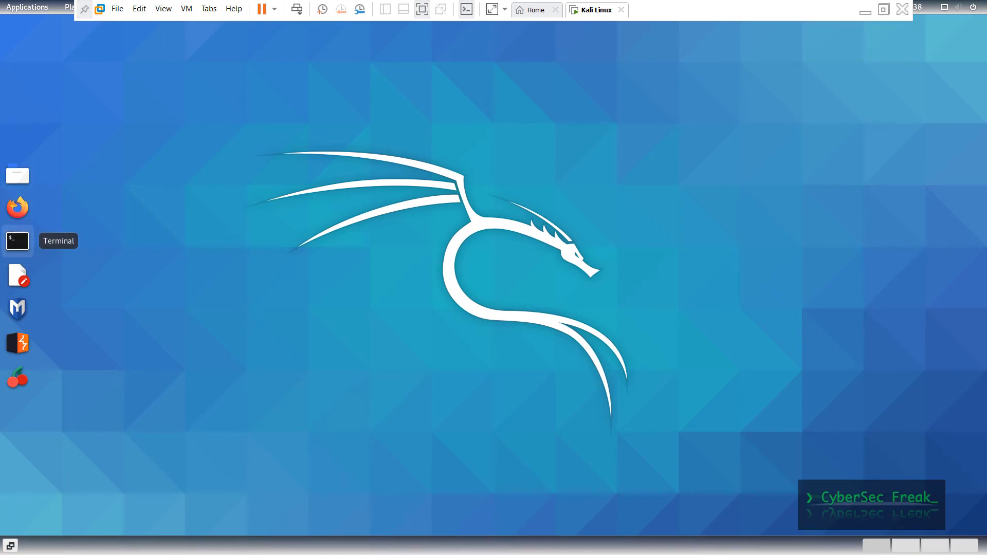
- Run 'sudo apt update' in an enlarged-font terminal with the password, then close the terminal
{"action": "left_click", "coordinate": [17, 241]}
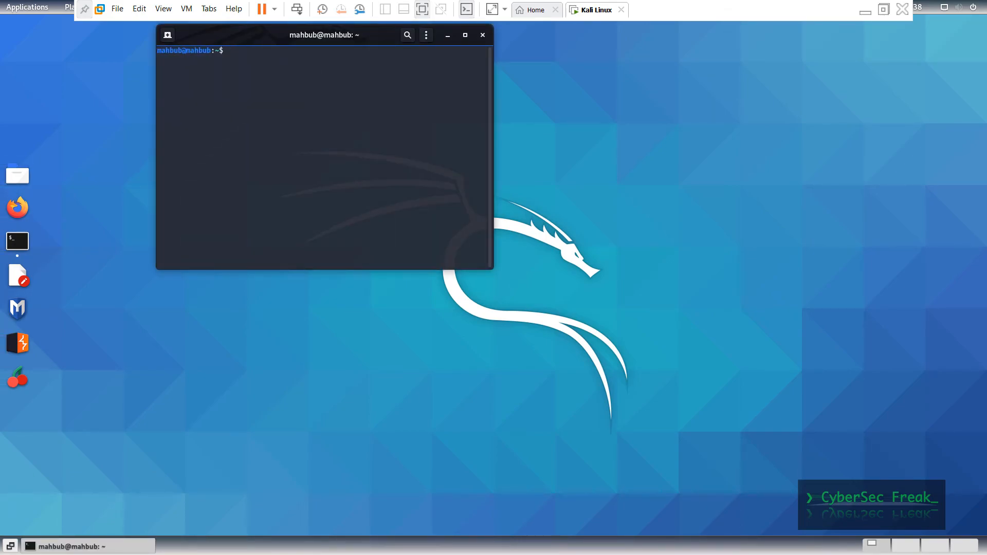
{"action": "key", "text": "ctrl+plus"}
{"action": "key", "text": "ctrl+plus"}
{"action": "key", "text": "ctrl+plus"}
{"action": "key", "text": "ctrl+plus"}
{"action": "key", "text": "ctrl+plus"}
{"action": "type", "text": "apt"}
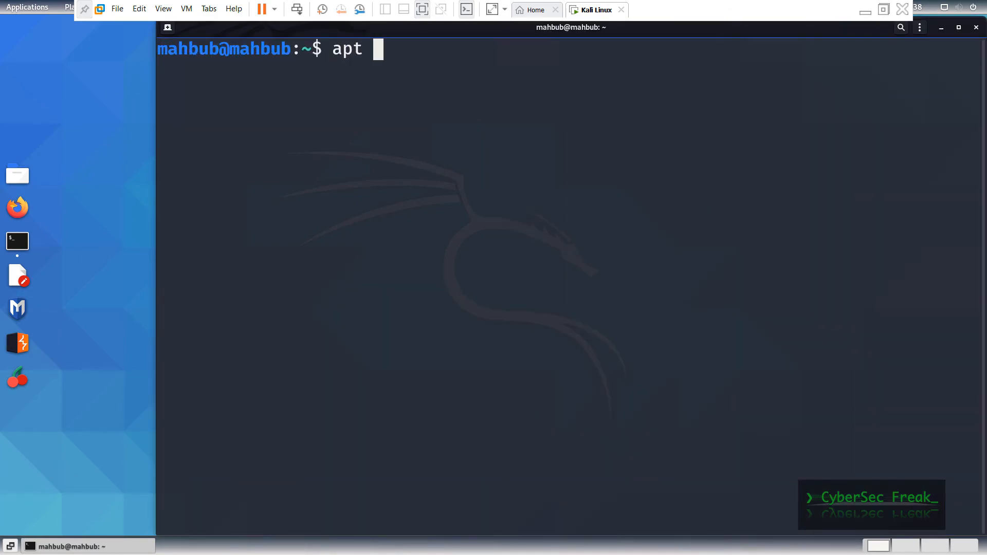
{"action": "key", "text": "BackSpace"}
{"action": "key", "text": "BackSpace"}
{"action": "key", "text": "BackSpace"}
{"action": "key", "text": "BackSpace"}
{"action": "type", "text": "s"}
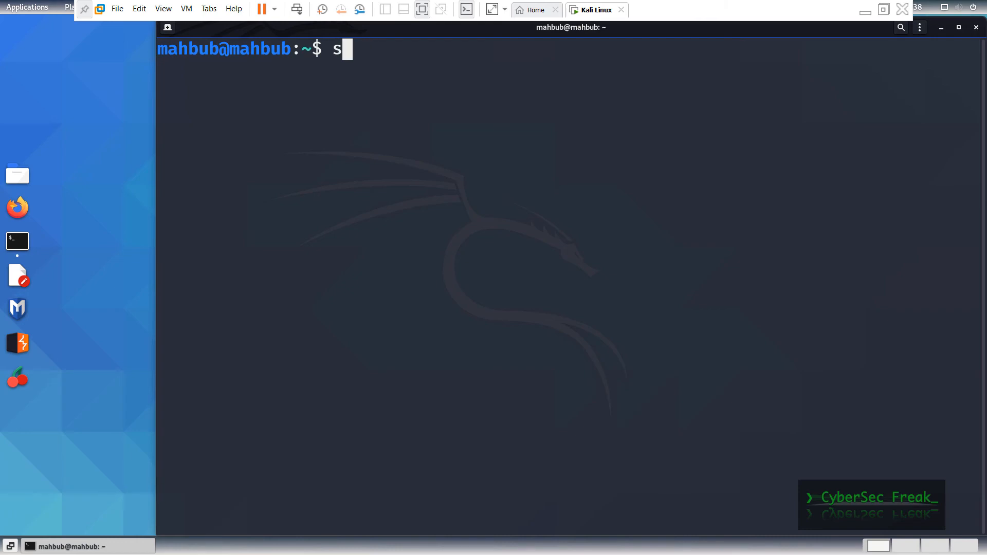
{"action": "type", "text": "udo apt update"}
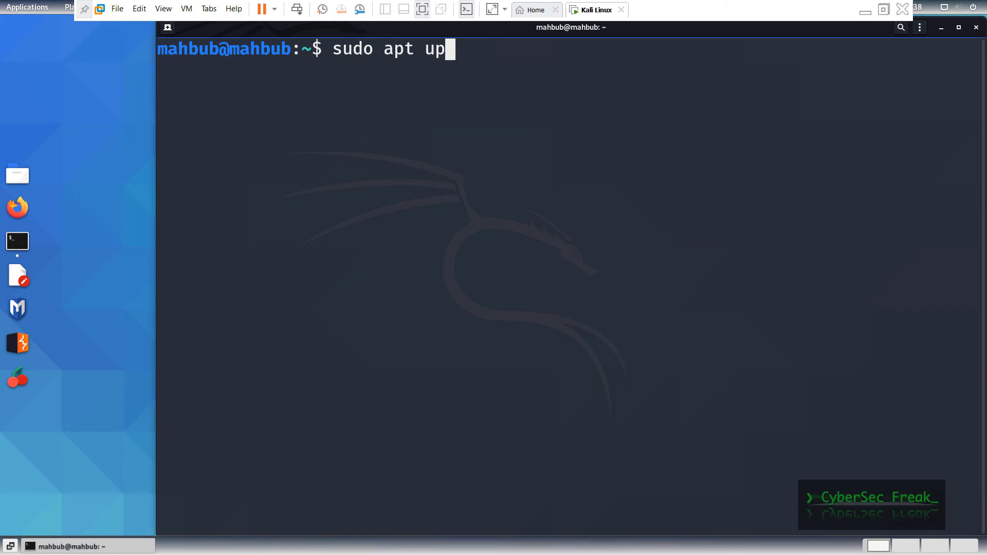
{"action": "key", "text": "Return"}
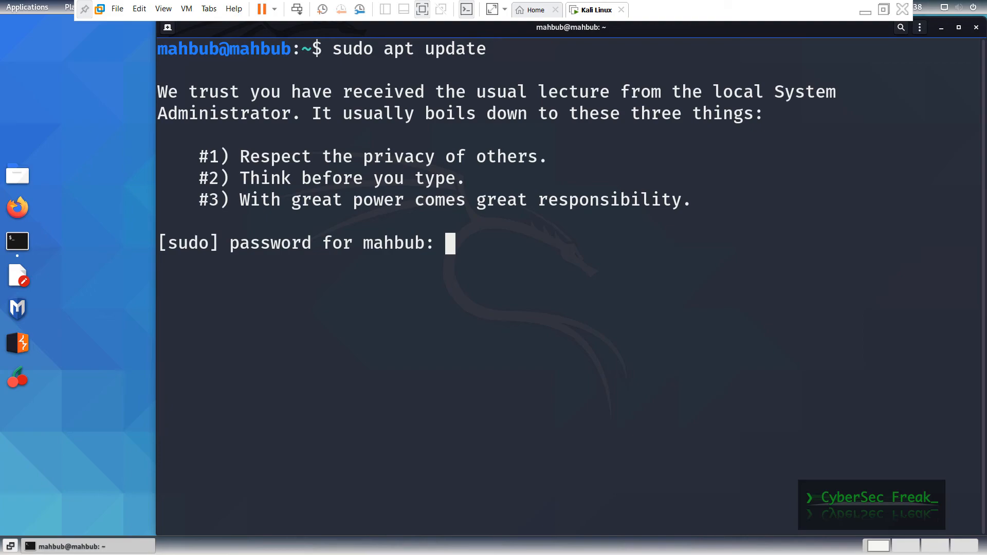
{"action": "key", "text": "Return"}
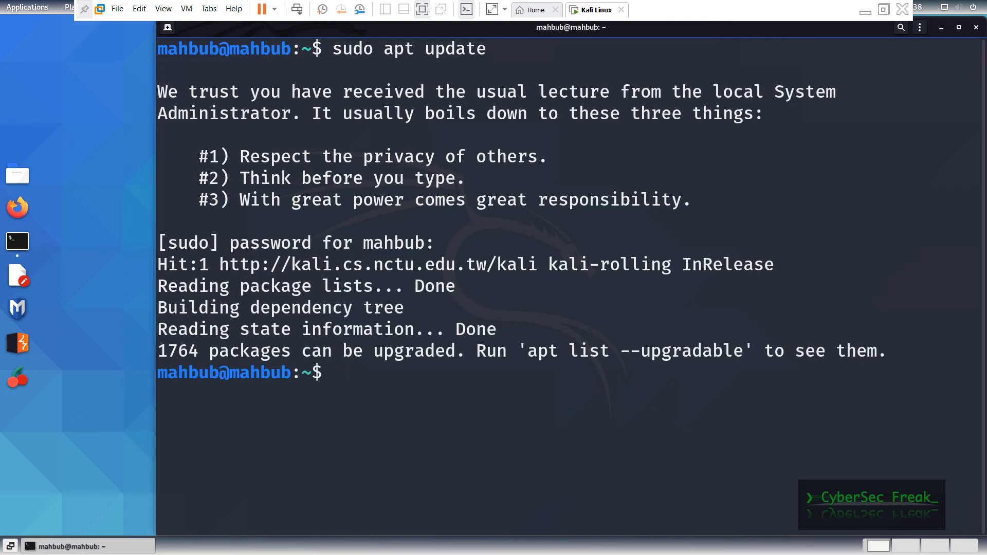
{"action": "key", "text": "ctrl+d"}
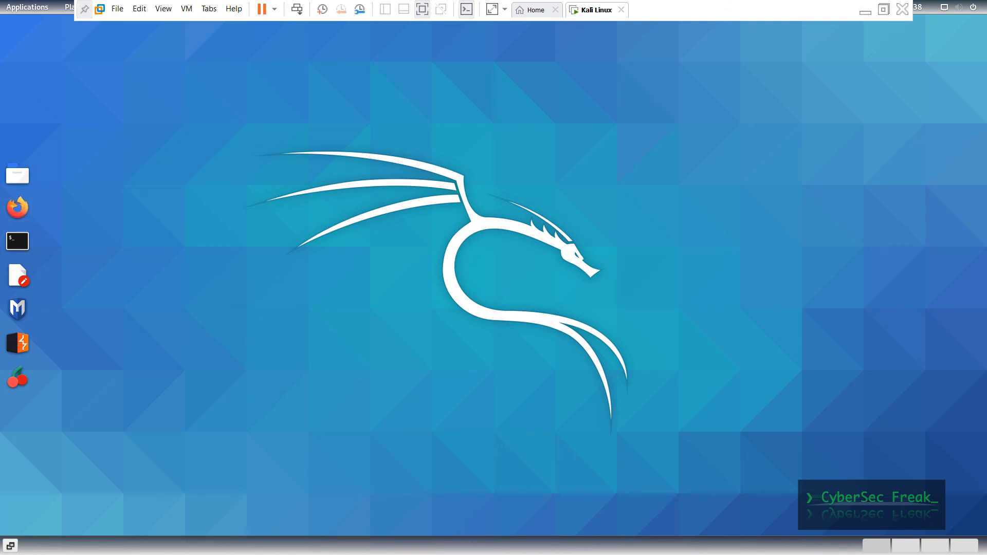
- Launch Firefox, load google.com in a new tab, then close the browser window
{"action": "left_click", "coordinate": [16, 208]}
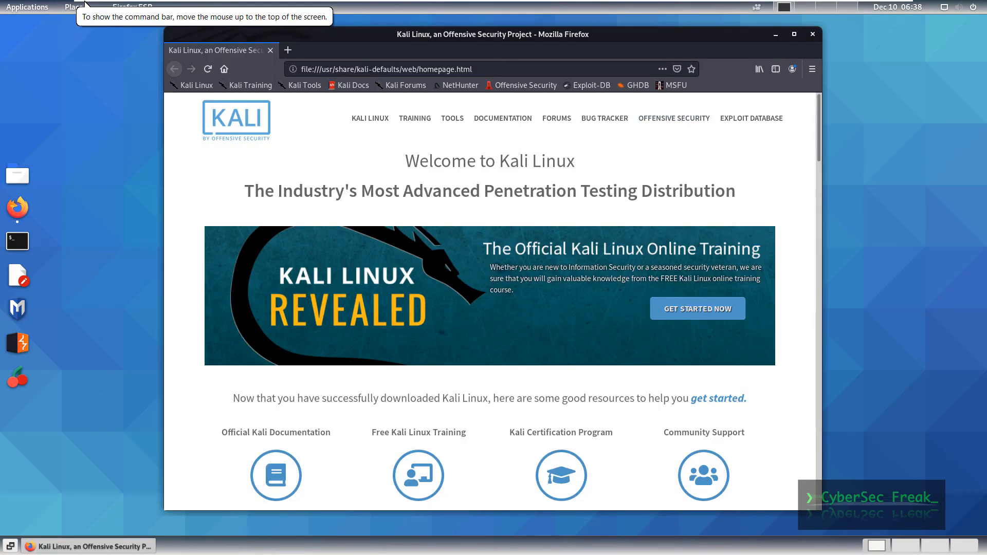
{"action": "key", "text": "ctrl+t"}
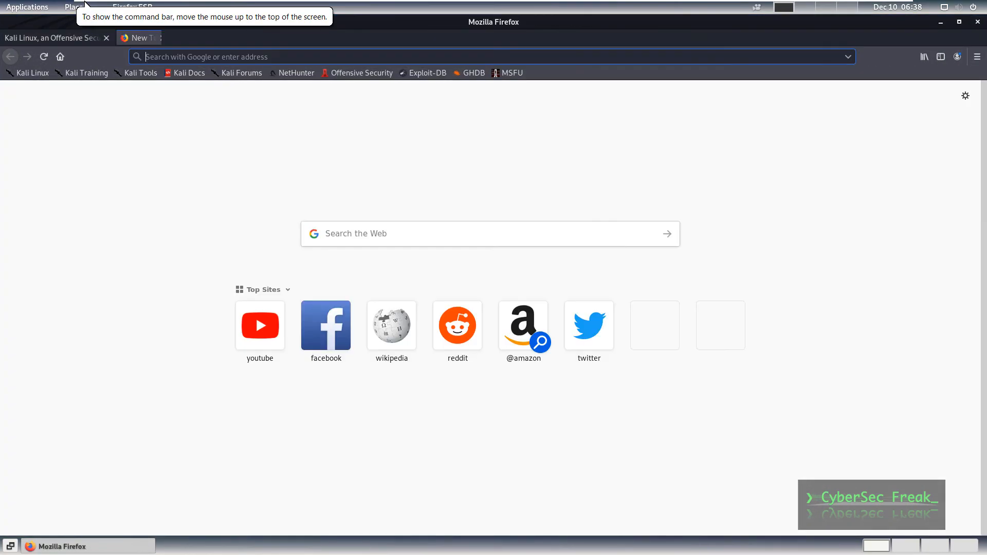
{"action": "mouse_move", "coordinate": [84, 3]}
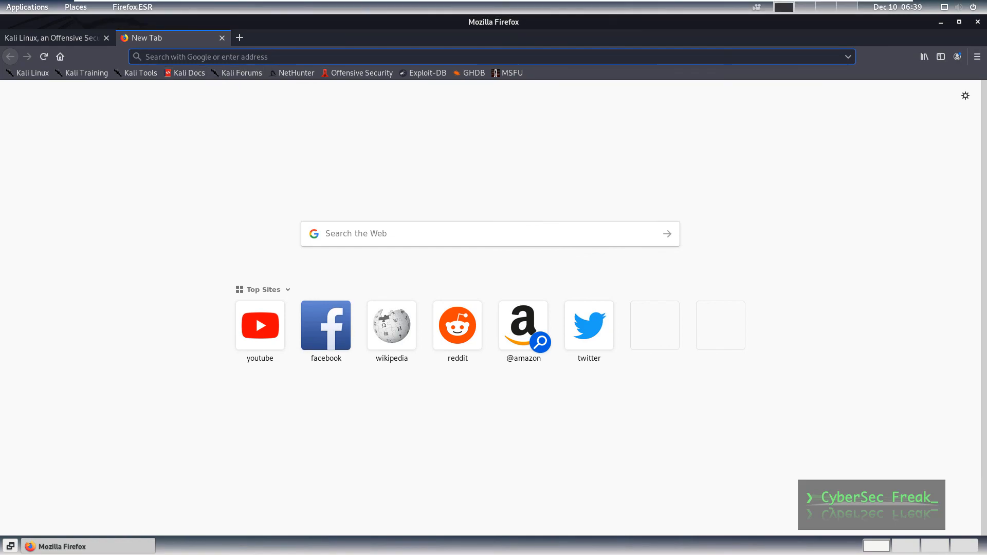
{"action": "type", "text": "google.com"}
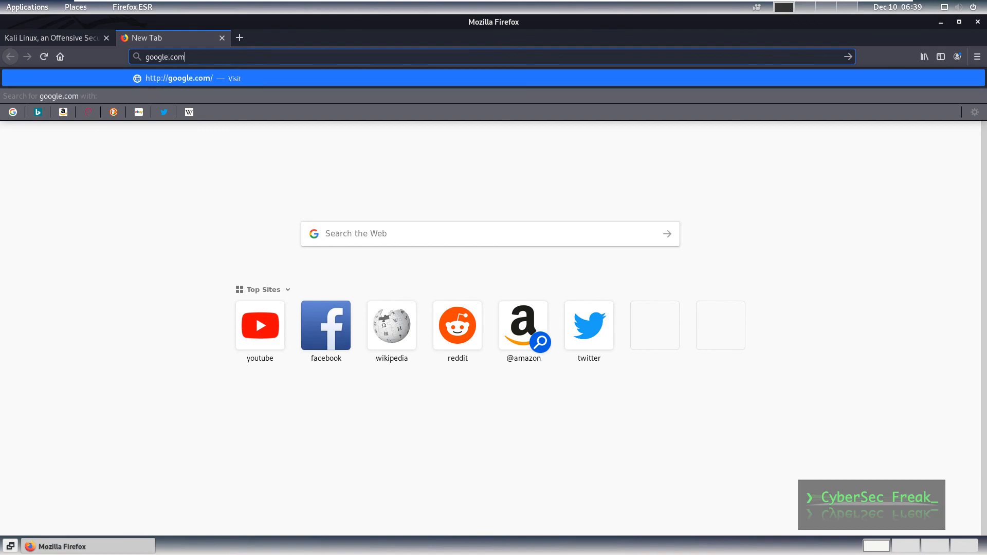
{"action": "key", "text": "Return"}
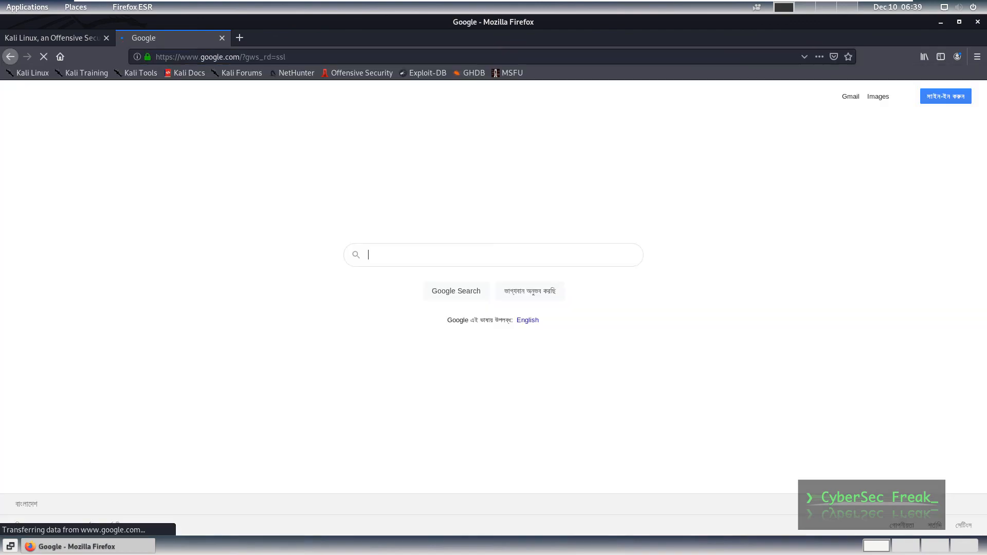
{"action": "double_click", "coordinate": [494, 178]}
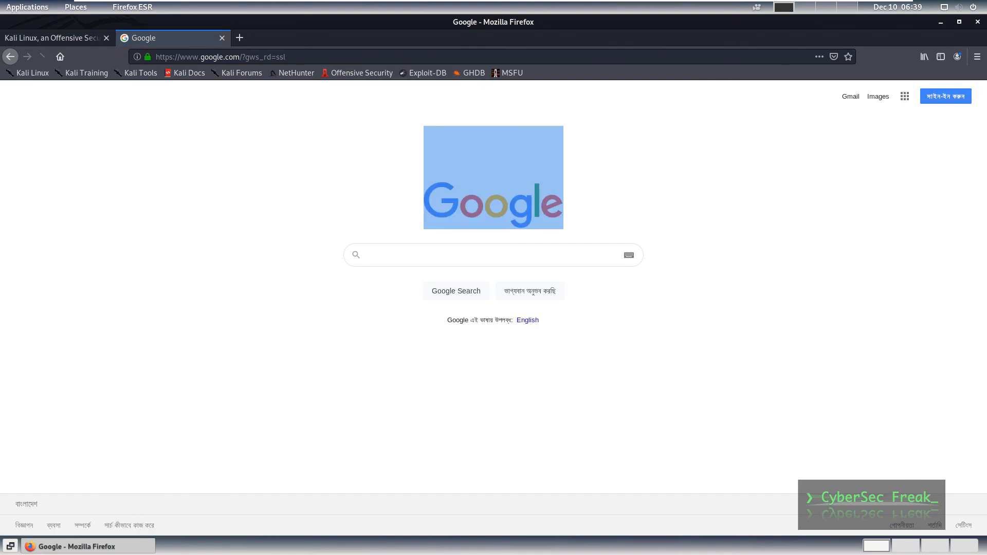
{"action": "left_click", "coordinate": [978, 22]}
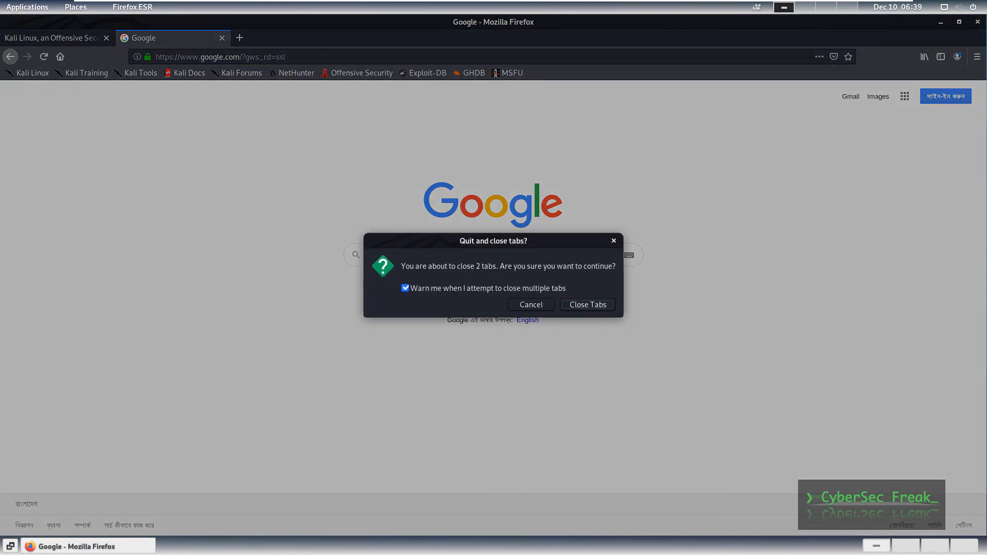